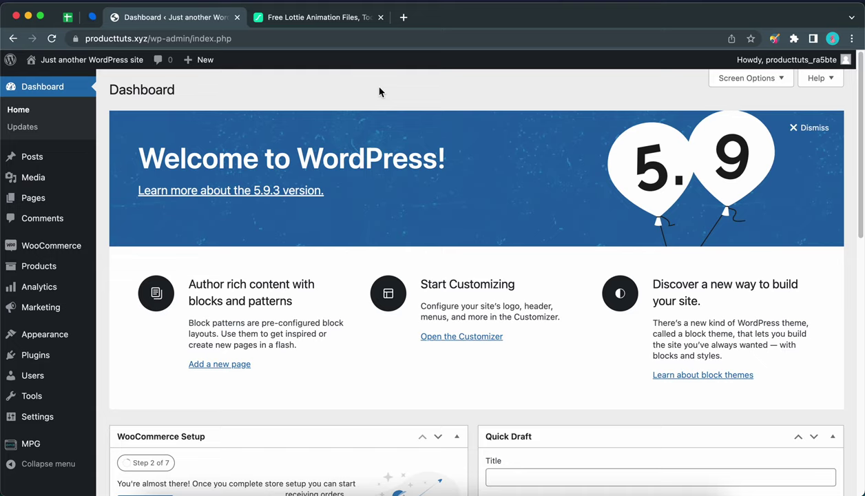
Step: Check the installed plugins and the Add New plugins page to confirm Otter is active
left_click(50, 355)
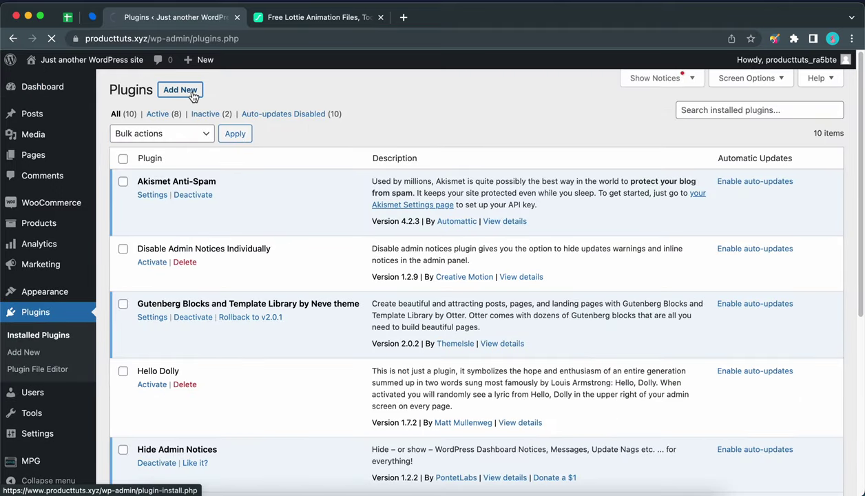
left_click(338, 121)
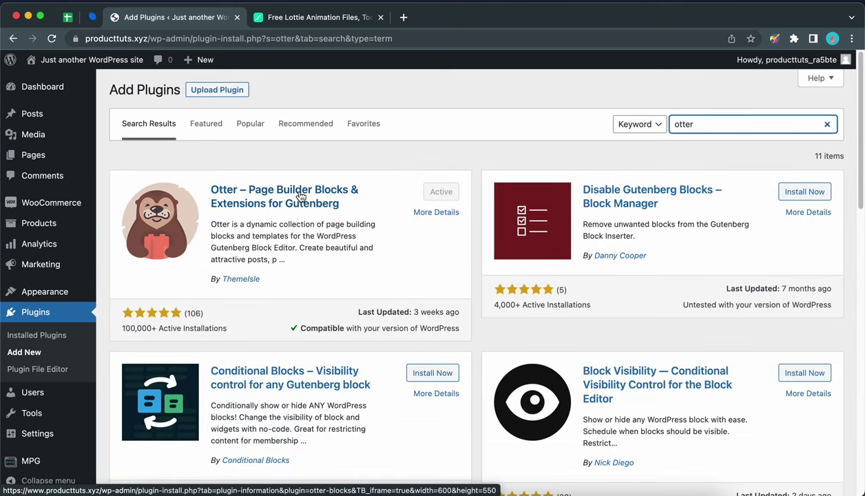
Step: Create a new custom layout titled '404 Lottie'
mouse_move(69, 290)
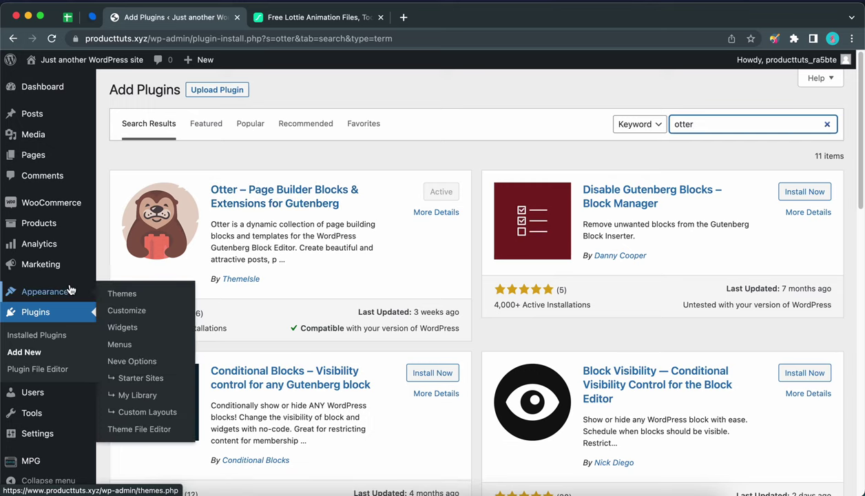
left_click(150, 413)
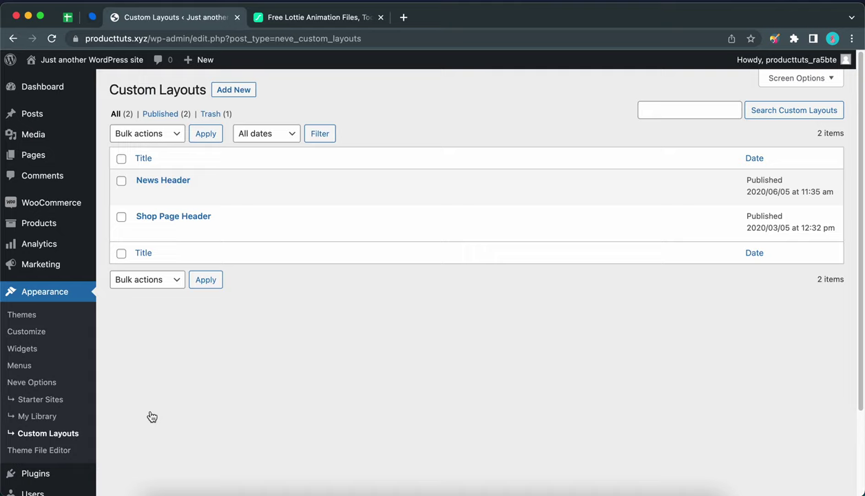
left_click(238, 90)
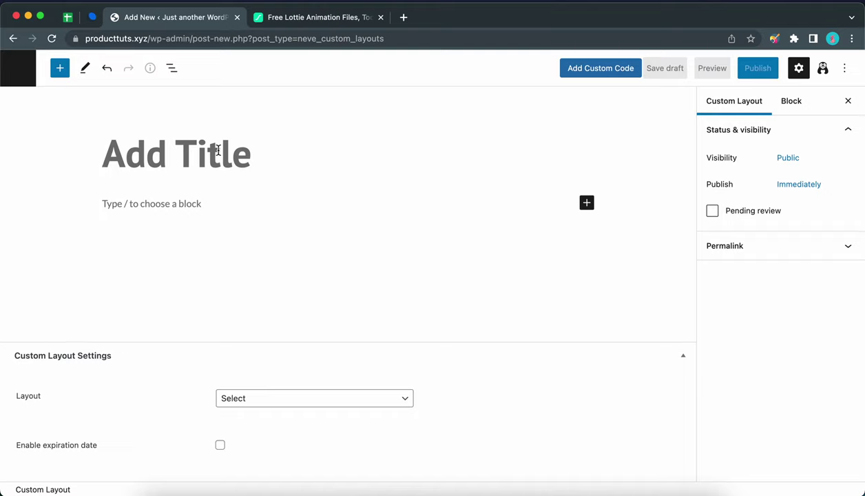
type("404 Lottie")
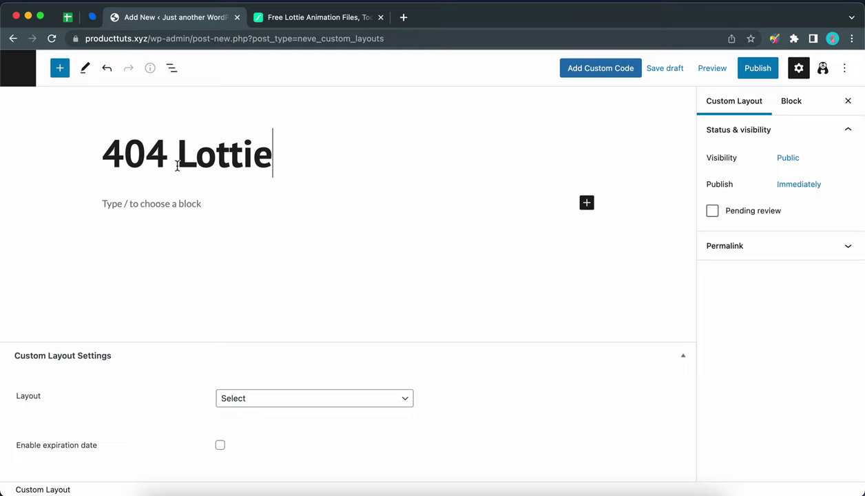
Step: Insert a Lottie Animation block into the layout
left_click(587, 204)
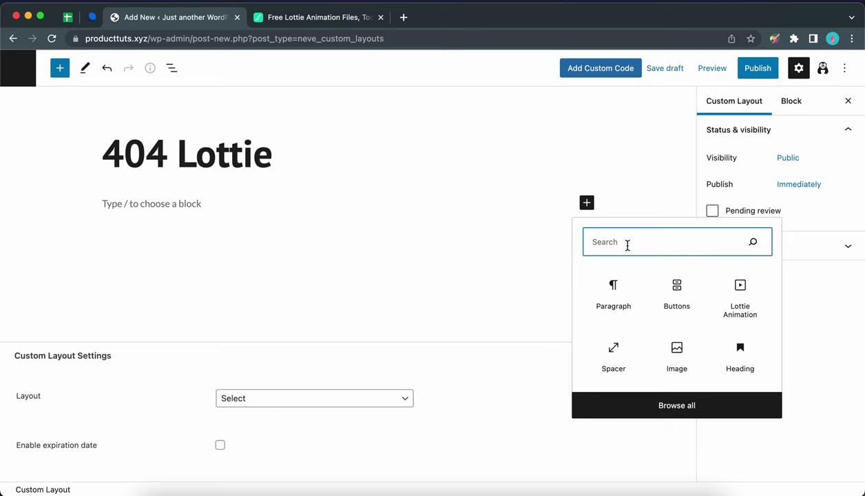
type("lot")
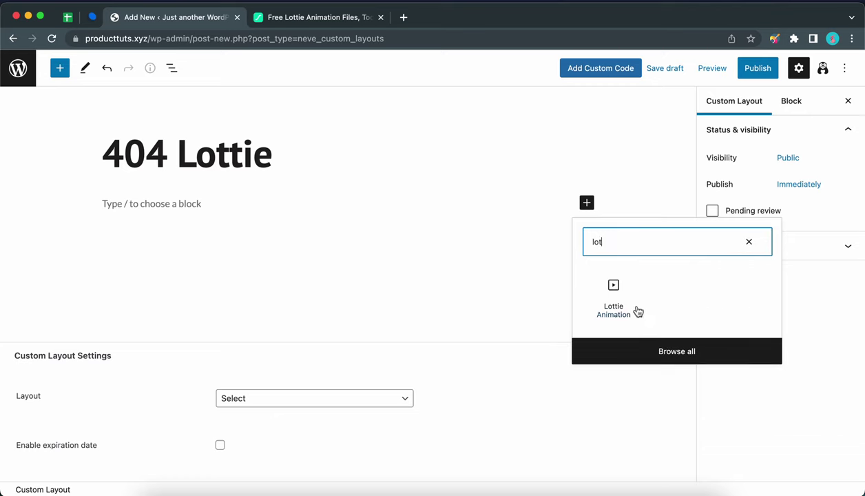
left_click(608, 298)
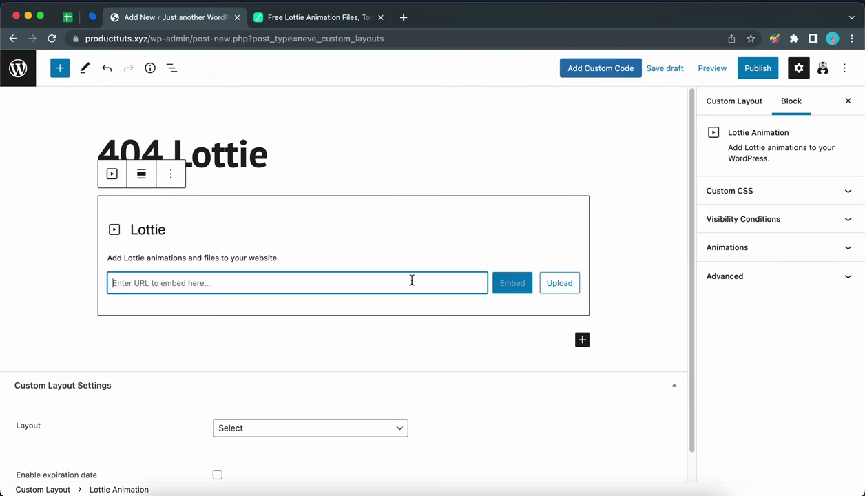
Step: Search LottieFiles for '404' and browse the results for the yellow Oops! 404 robot
left_click(331, 19)
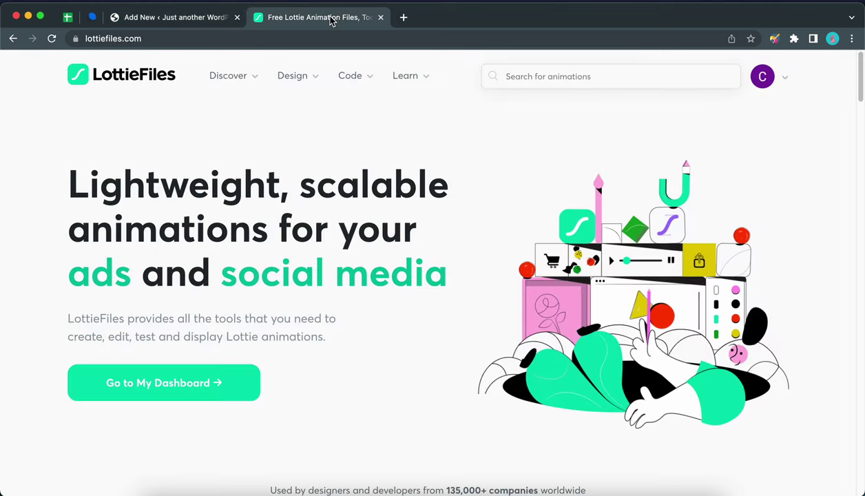
left_click(539, 74)
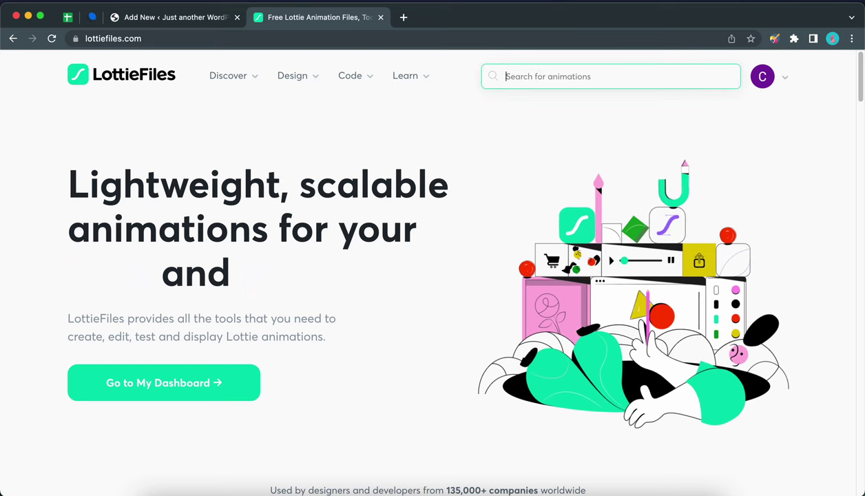
type("404")
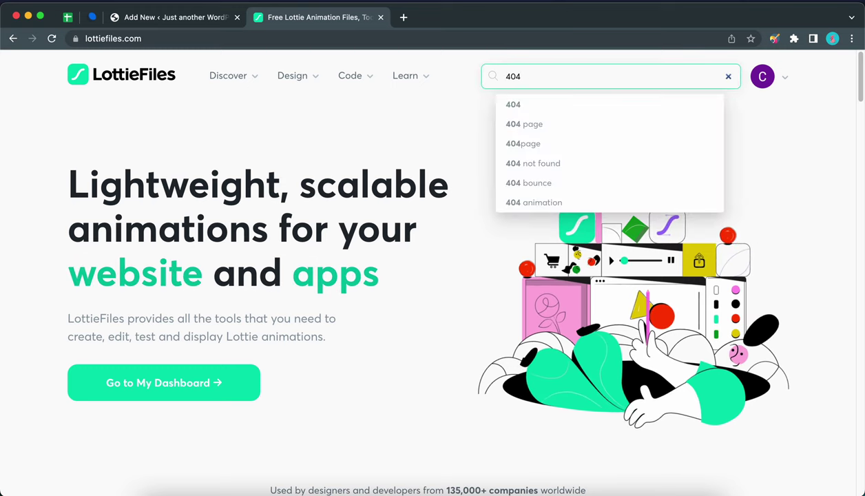
key("Return")
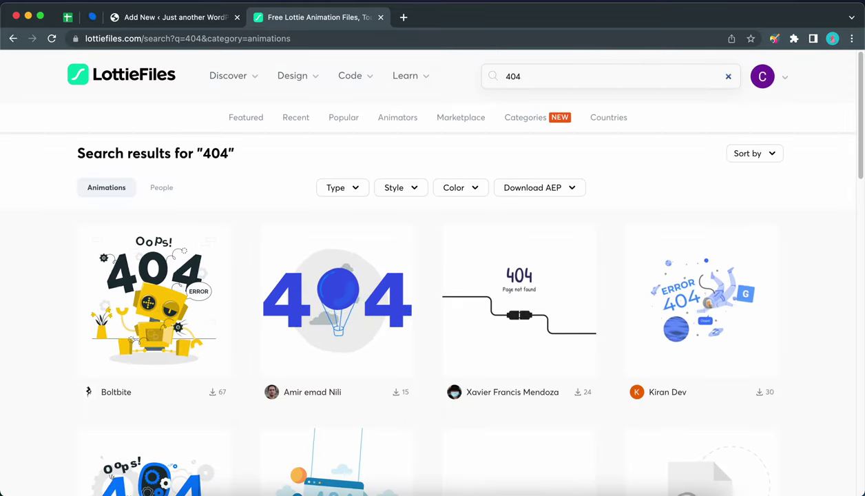
scroll(299, 267, "down", 5)
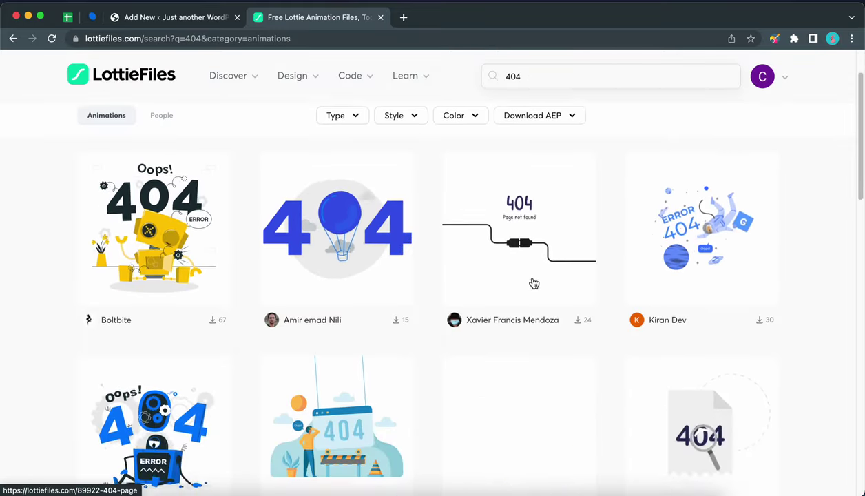
scroll(364, 265, "down", 3)
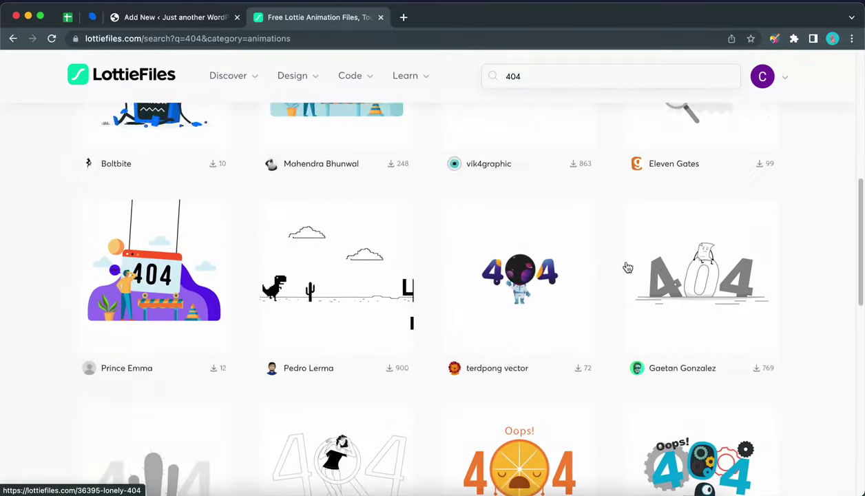
scroll(625, 269, "down", 4)
scroll(627, 267, "down", 1)
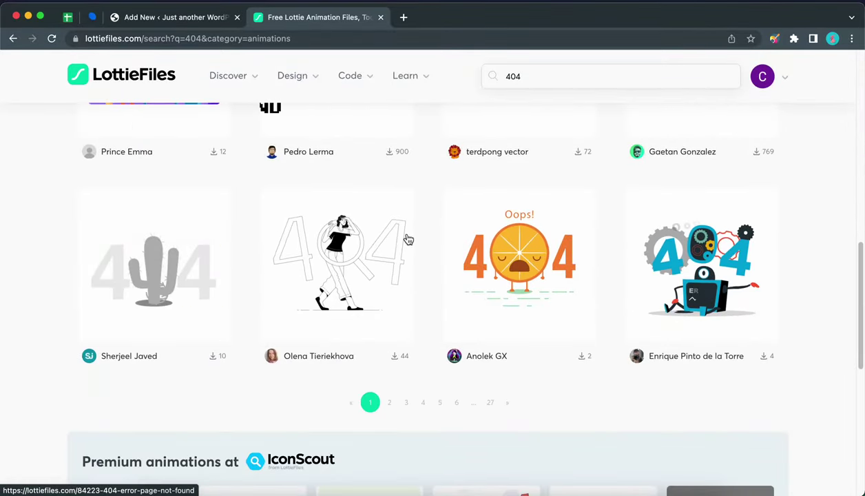
scroll(554, 236, "down", 1)
scroll(554, 236, "up", 3)
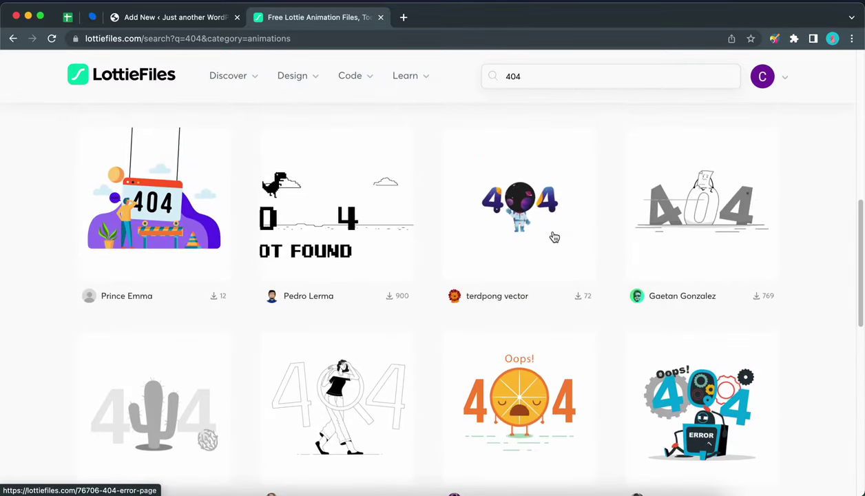
scroll(553, 236, "down", 2)
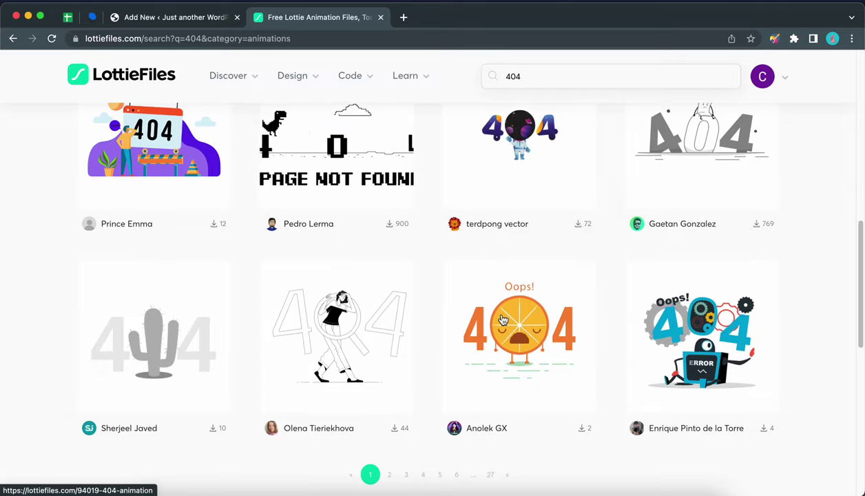
scroll(501, 318, "up", 2)
scroll(468, 310, "up", 5)
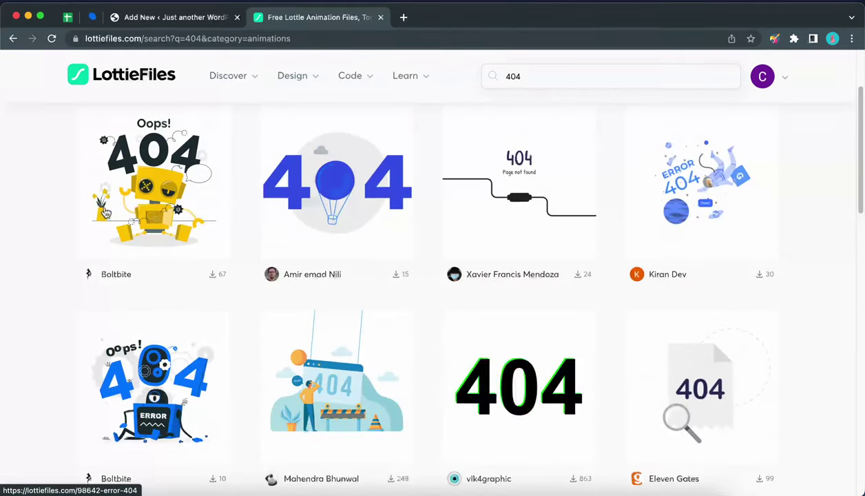
Step: Open the Oops! 404 robot animation and try blue, green and red backgrounds before resetting to white
left_click(154, 191)
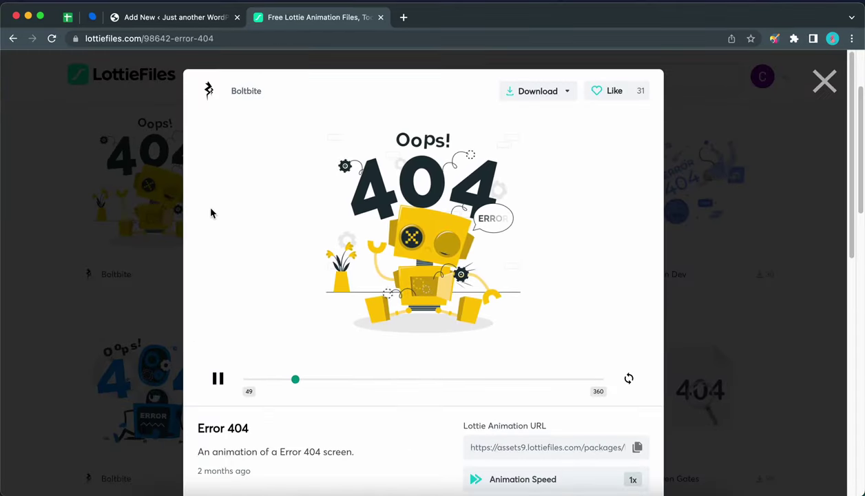
scroll(413, 244, "down", 1)
scroll(413, 244, "up", 1)
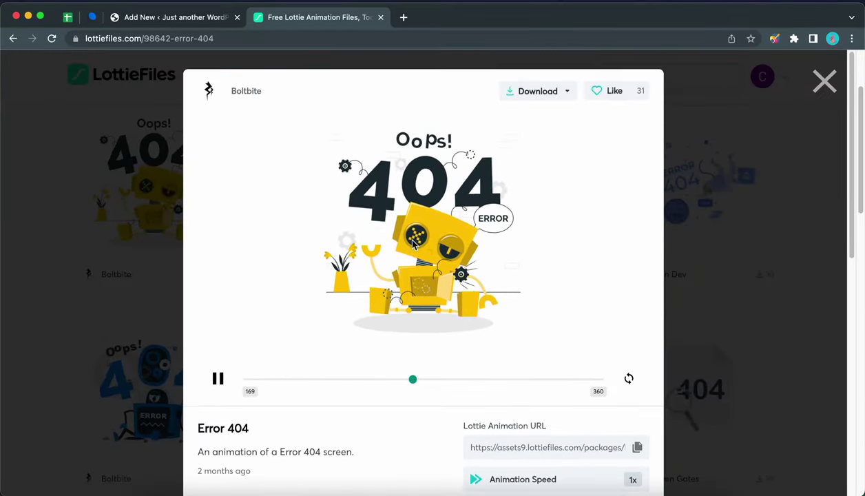
scroll(413, 244, "down", 1)
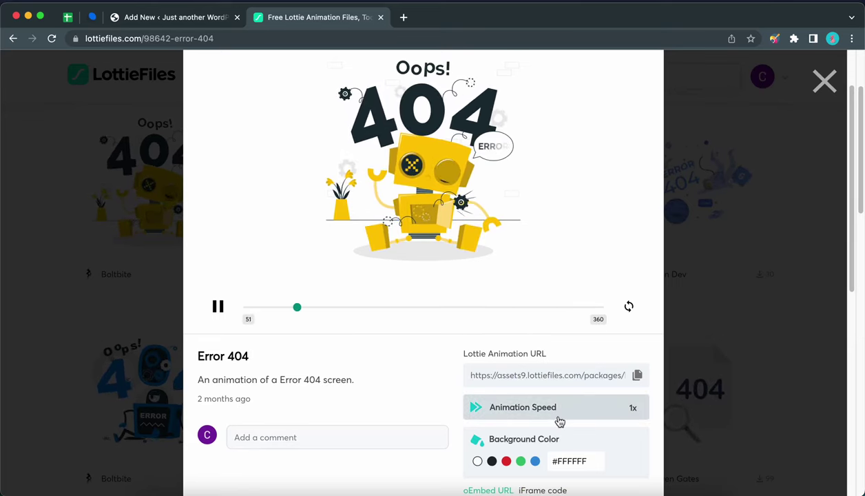
scroll(551, 423, "down", 1)
left_click(535, 390)
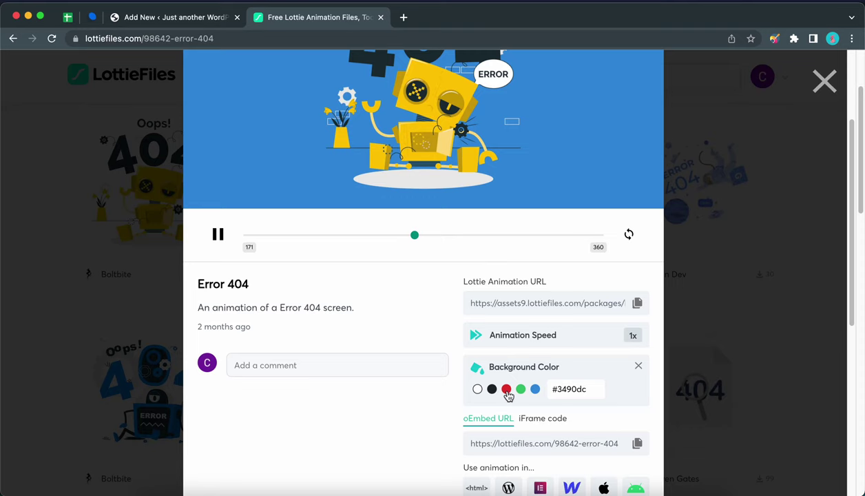
left_click(521, 390)
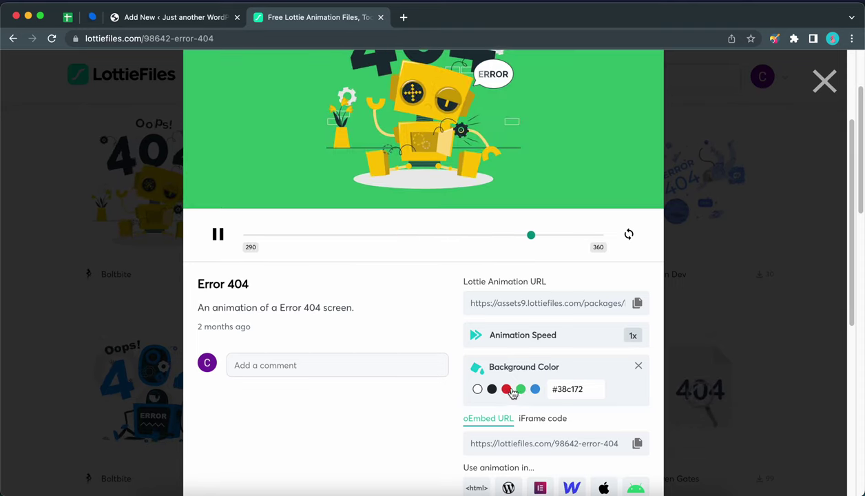
left_click(506, 390)
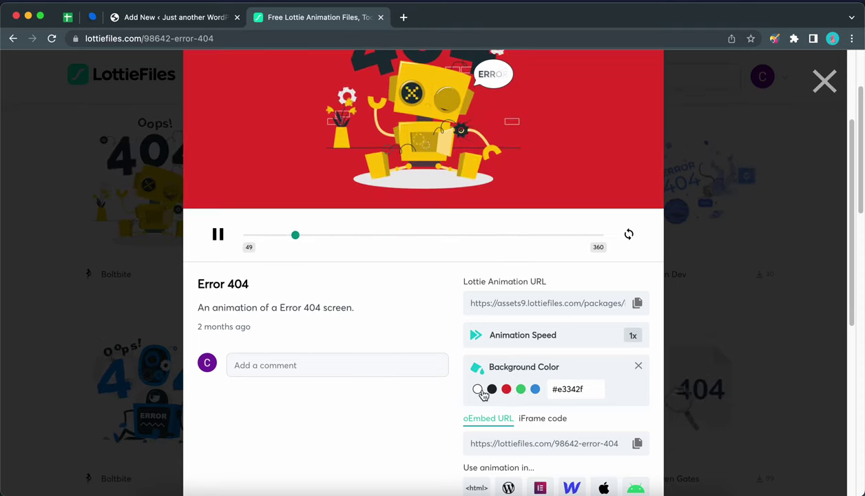
left_click(536, 389)
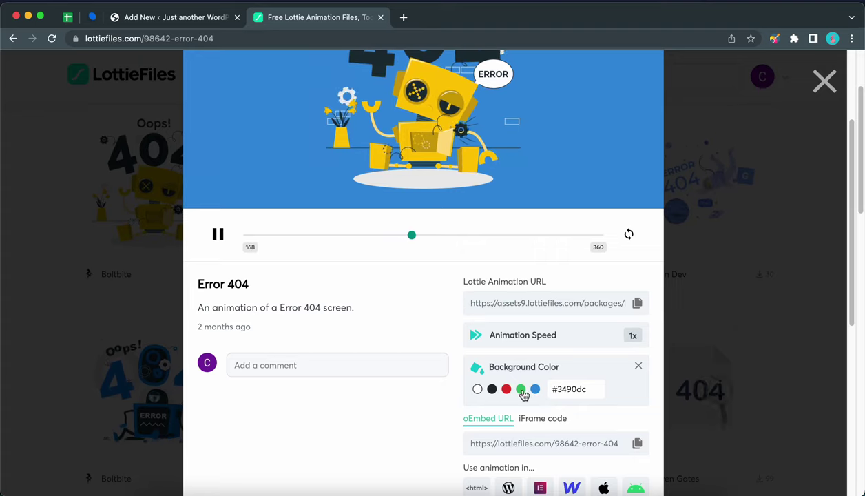
left_click(478, 390)
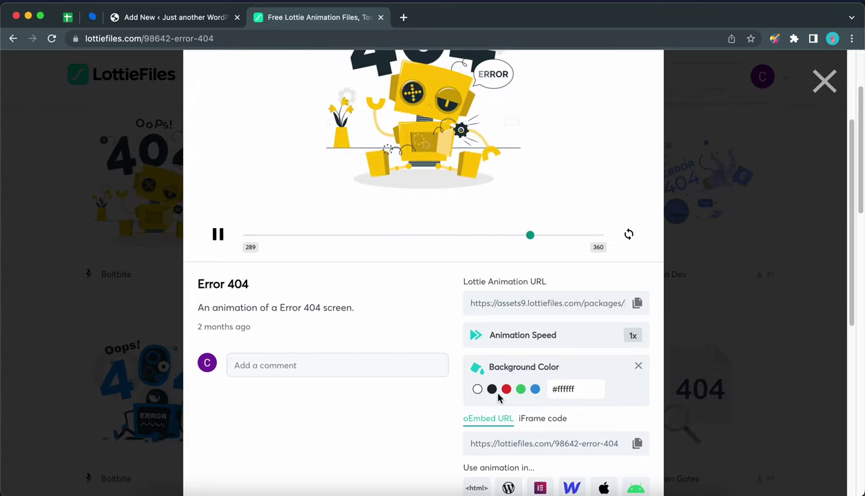
Step: Copy the animation's Lottie URL
scroll(498, 398, "up", 4)
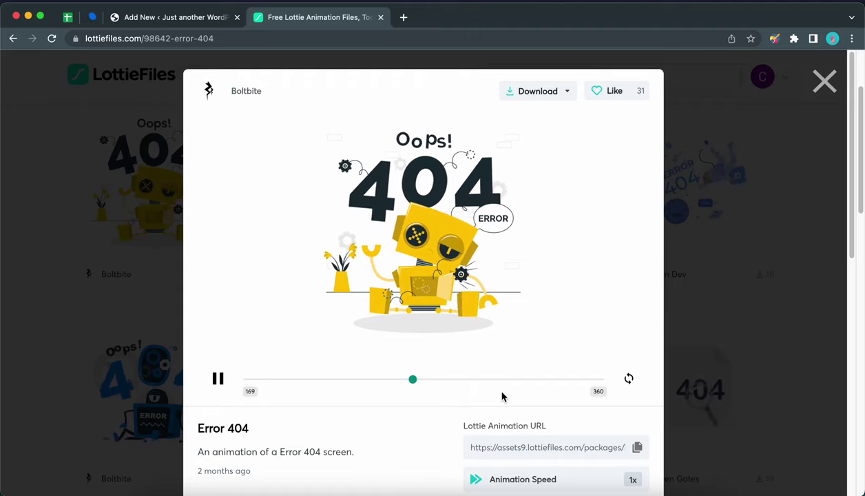
left_click(637, 447)
scroll(632, 449, "down", 1)
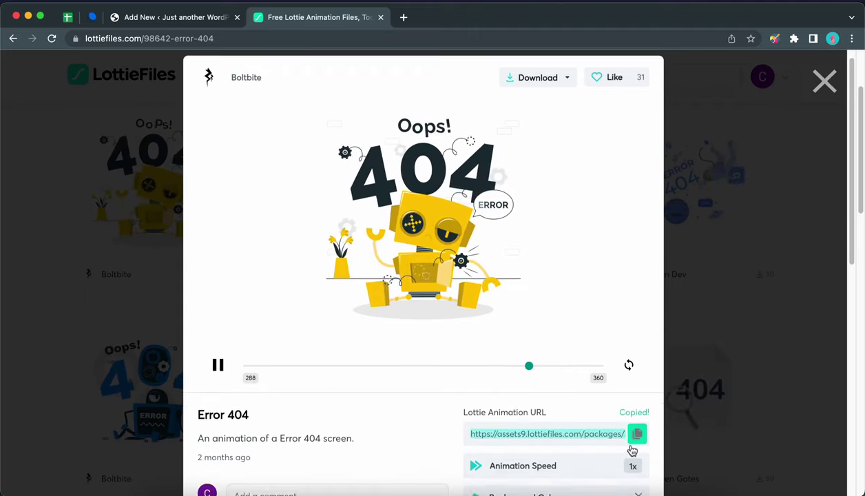
scroll(632, 447, "down", 2)
Step: Paste the copied Lottie URL into the WordPress Lottie block and embed the animation
left_click(205, 22)
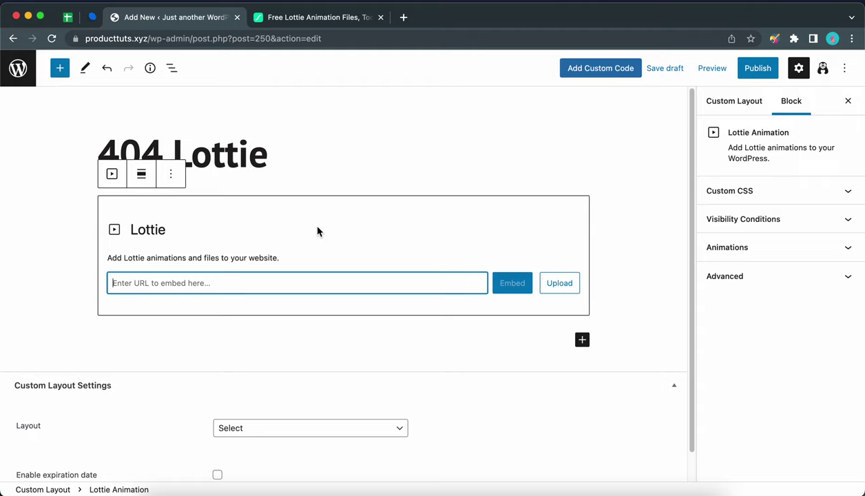
right_click(274, 277)
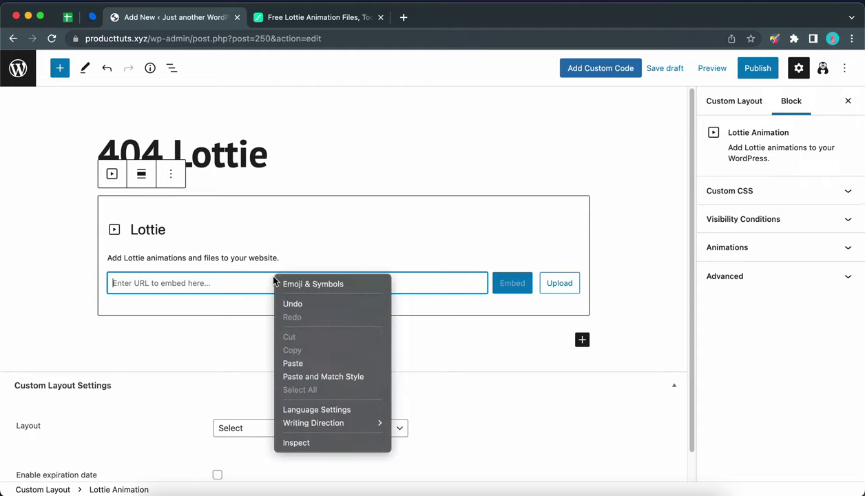
left_click(307, 363)
left_click(509, 283)
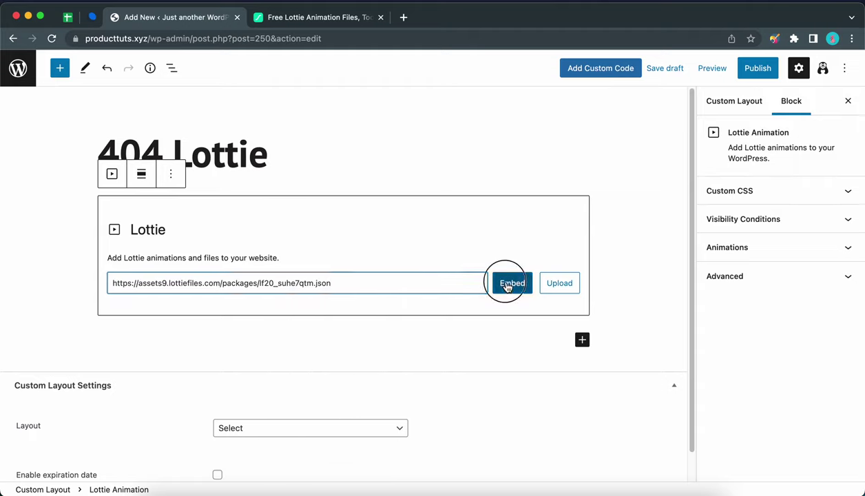
scroll(386, 275, "down", 2)
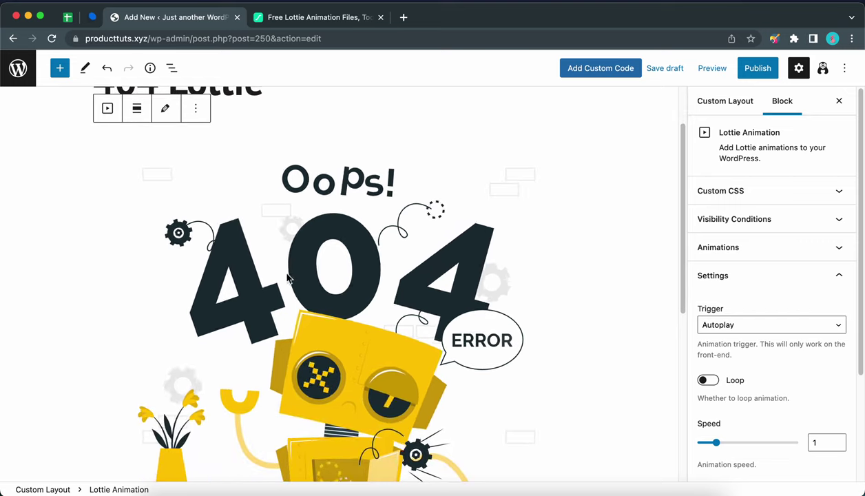
scroll(337, 277, "up", 2)
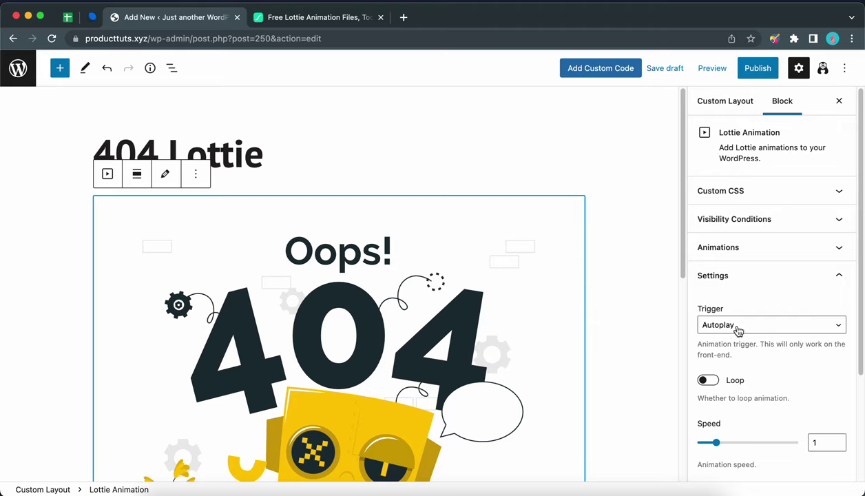
Step: Keep the Autoplay trigger, turn Loop on, set speed 1.2, and leave Reverse off
left_click(738, 329)
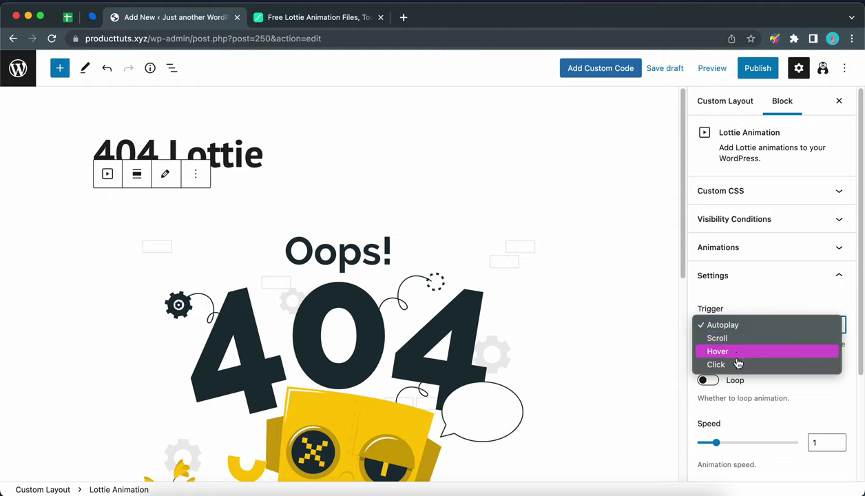
left_click(759, 311)
scroll(759, 307, "down", 2)
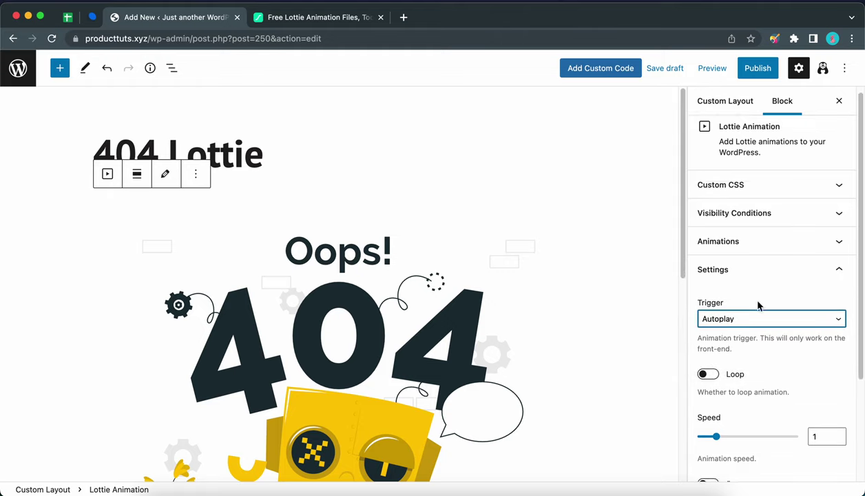
left_click(726, 310)
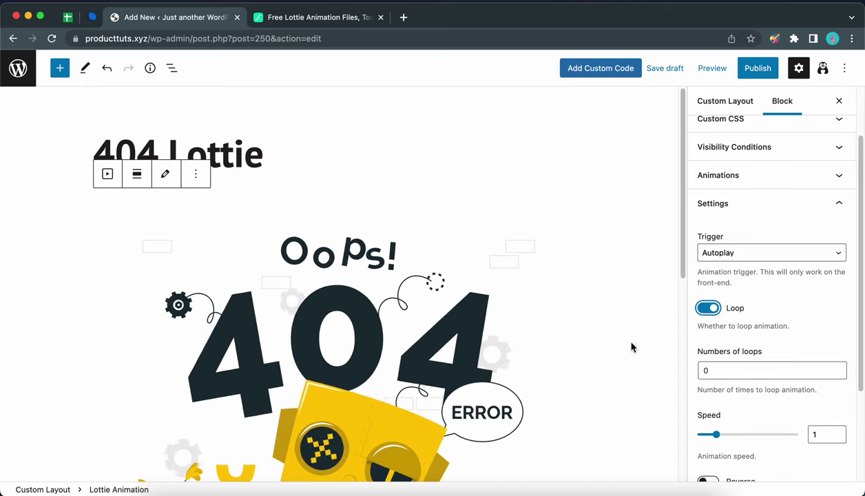
scroll(702, 338, "down", 2)
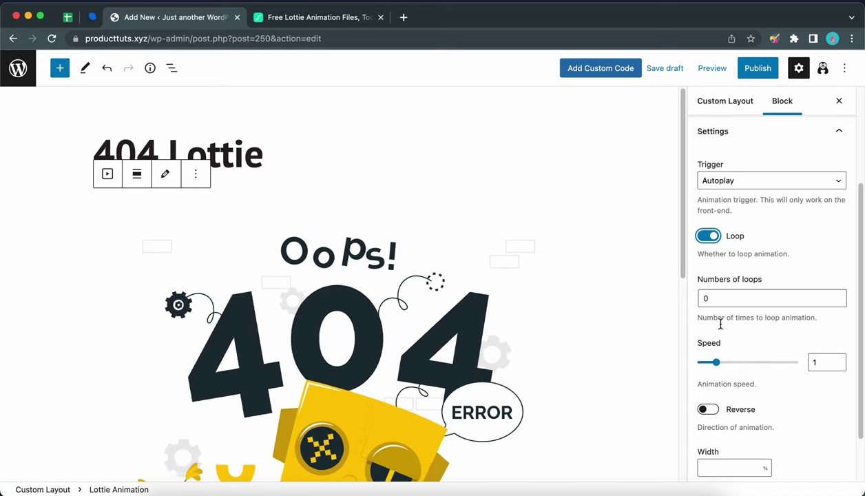
mouse_move(716, 362)
left_mouse_down()
mouse_move(788, 364)
mouse_move(720, 363)
left_mouse_up()
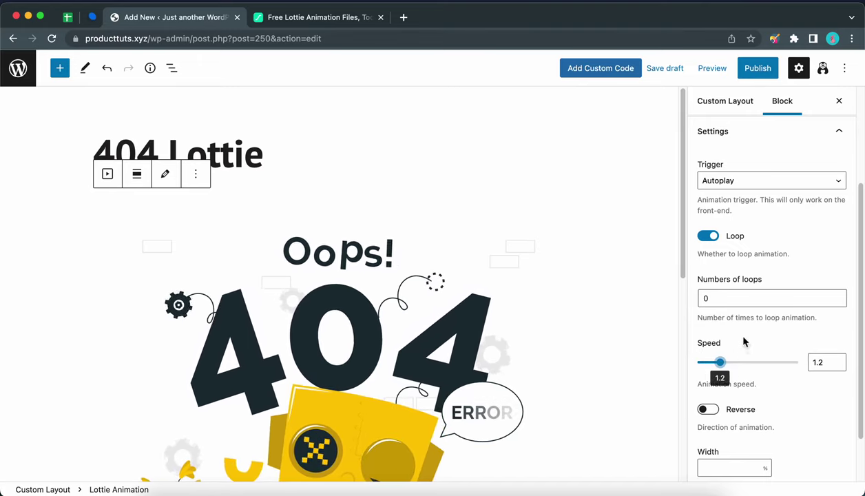
scroll(743, 339, "down", 2)
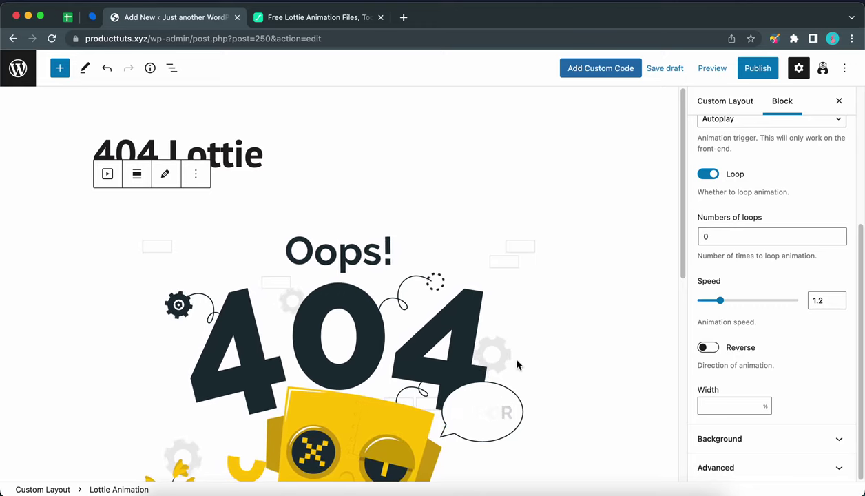
left_click(695, 348)
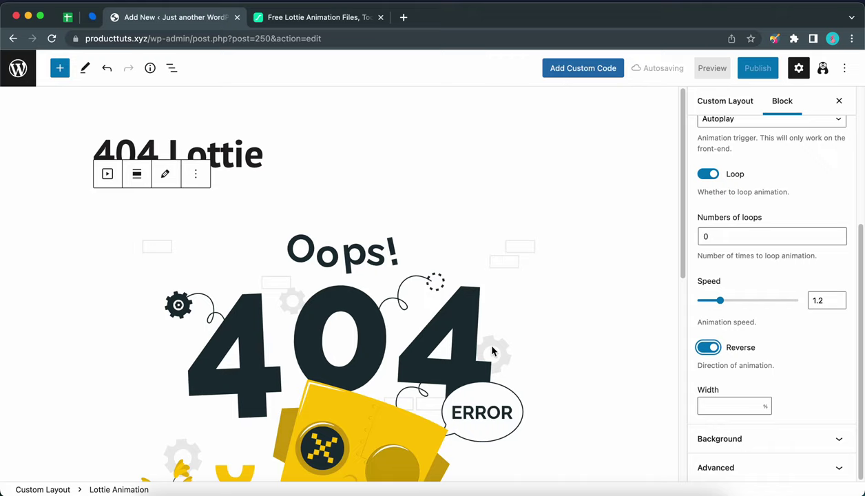
left_click(709, 348)
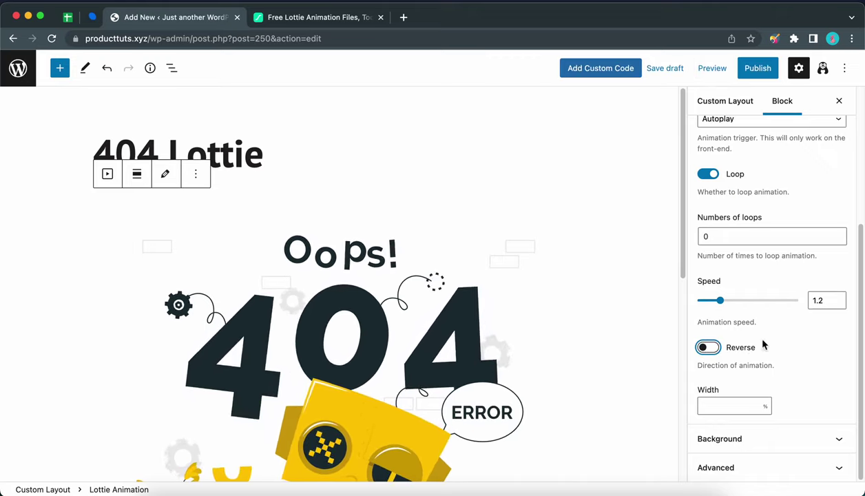
Step: Set the robot animation to 40% width and centre it
left_click(729, 405)
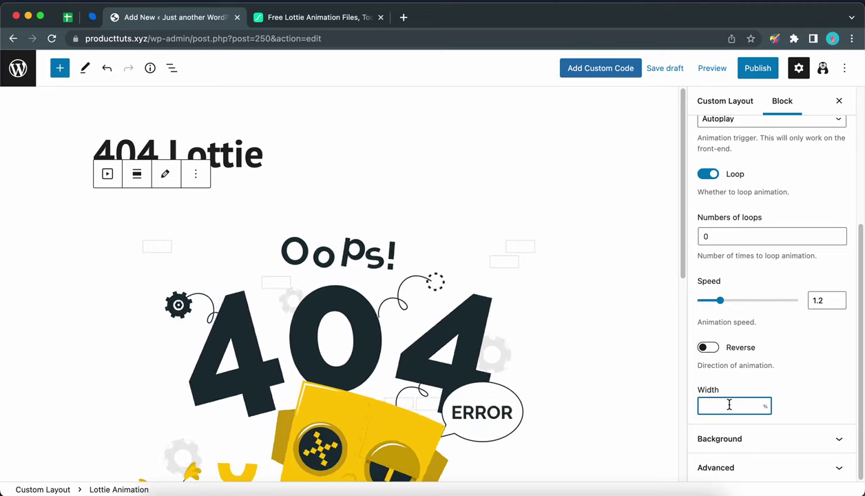
type("40")
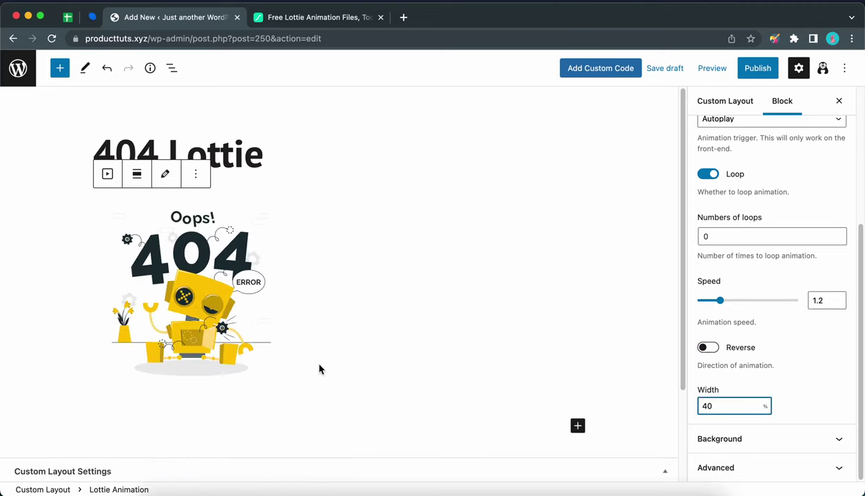
left_click(206, 297)
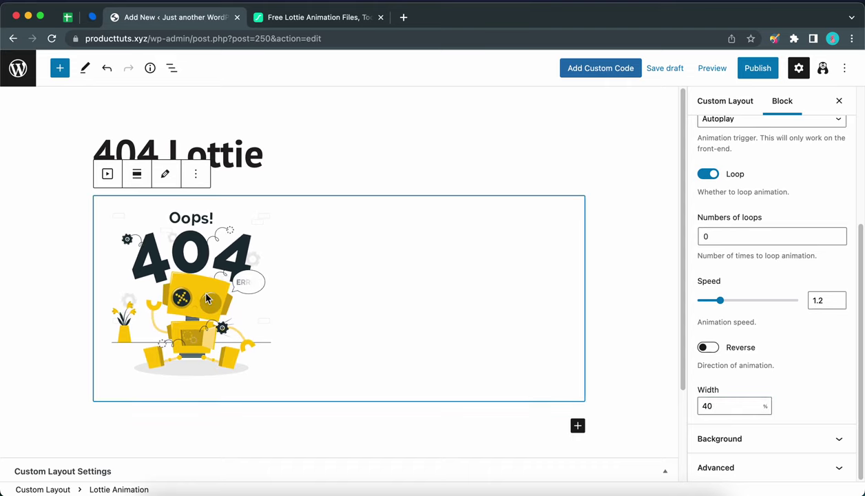
left_click(138, 179)
left_click(168, 255)
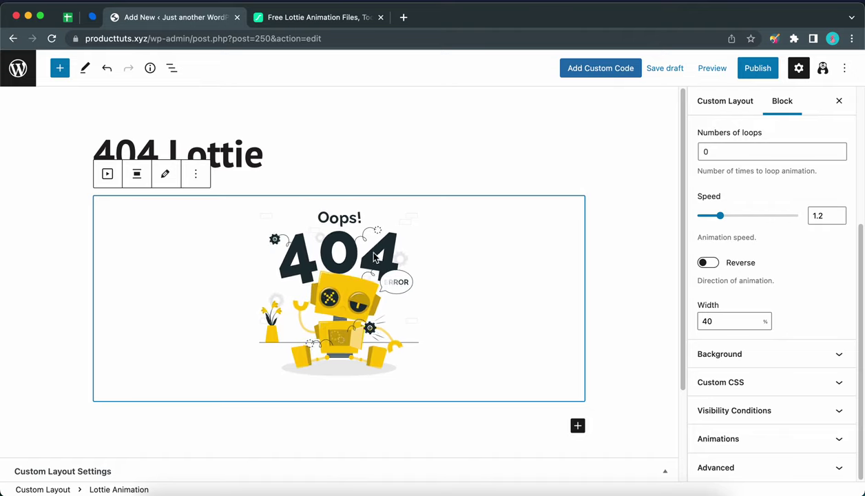
Step: Preview the 404 Lottie layout in a new tab, then return to the editor
left_click(709, 69)
left_click(656, 178)
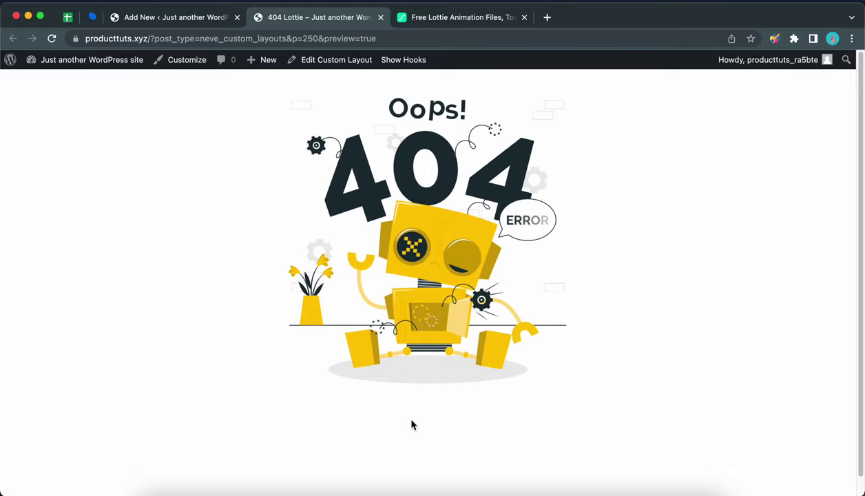
left_click(207, 19)
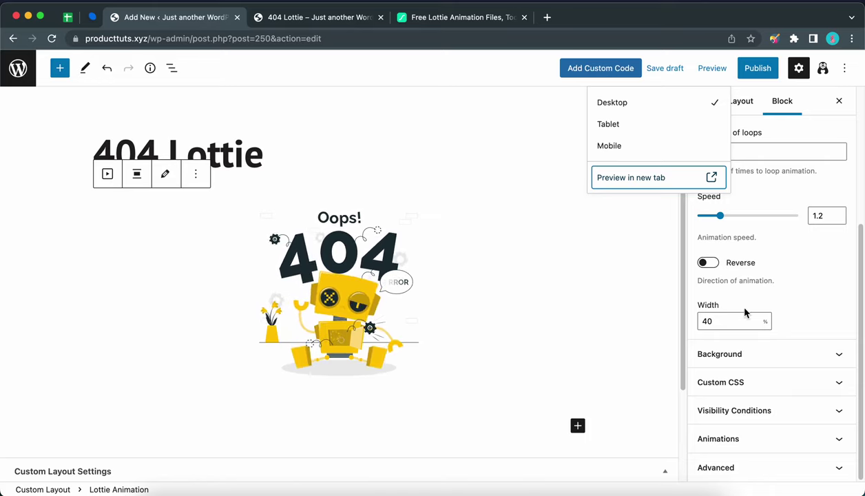
Step: Try blue and teal backgrounds behind the animation, then reset it to white
left_click(766, 355)
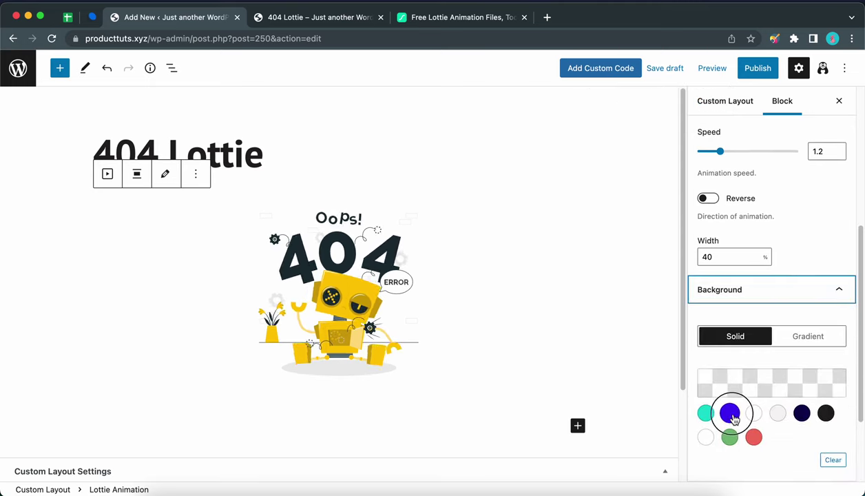
left_click(730, 415)
left_click(706, 413)
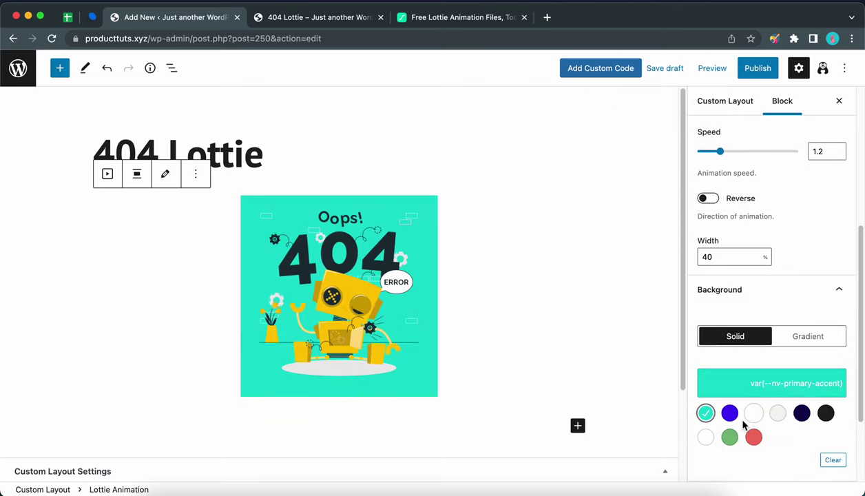
left_click(705, 438)
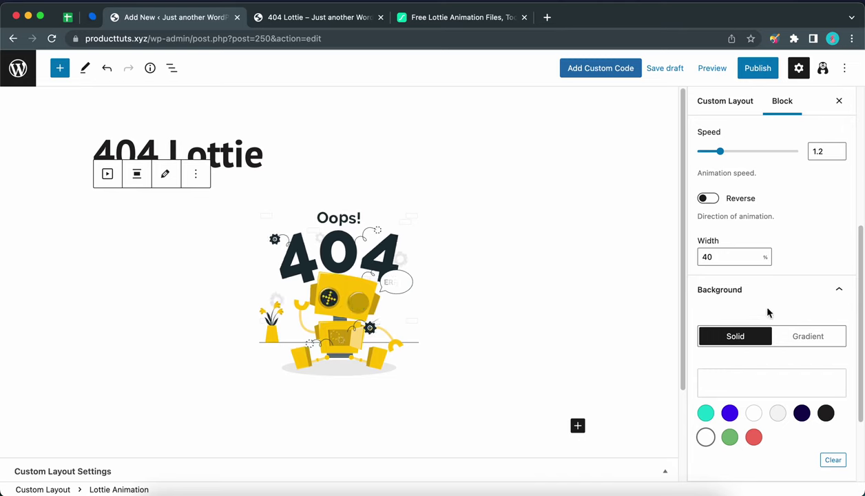
scroll(784, 302, "up", 1)
Step: Add a centred Buttons block labelled 'Go Home' below the animation
left_click(578, 426)
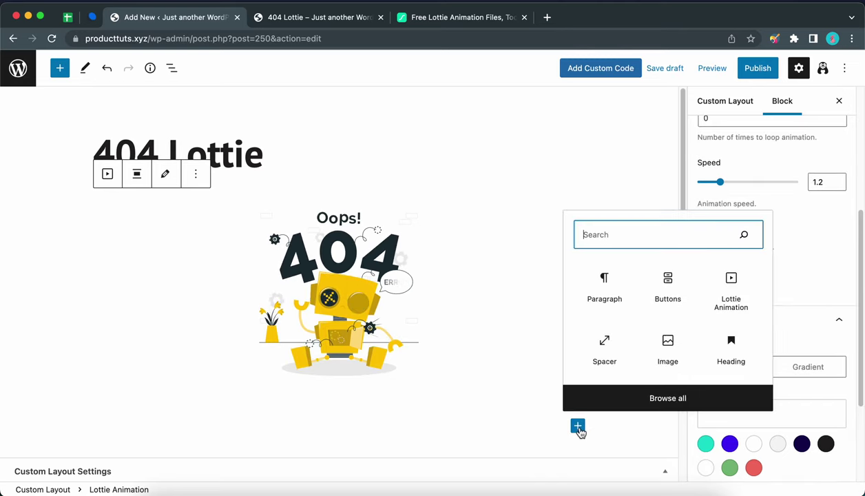
left_click(668, 296)
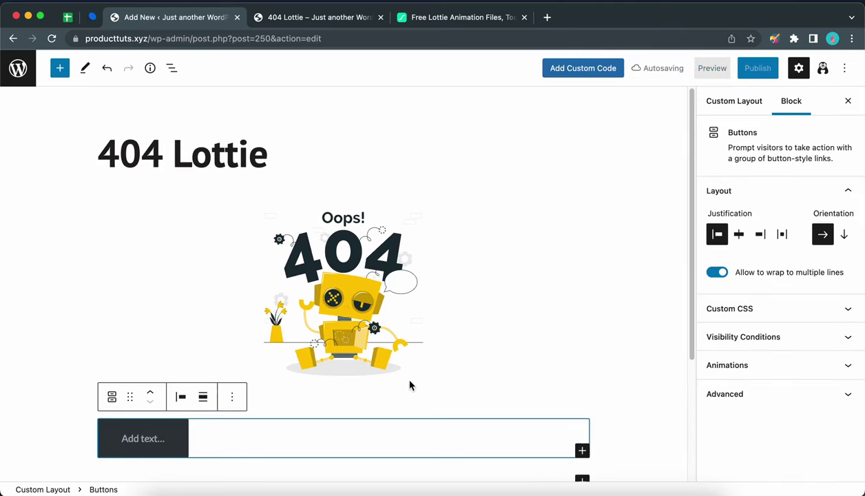
left_click(157, 444)
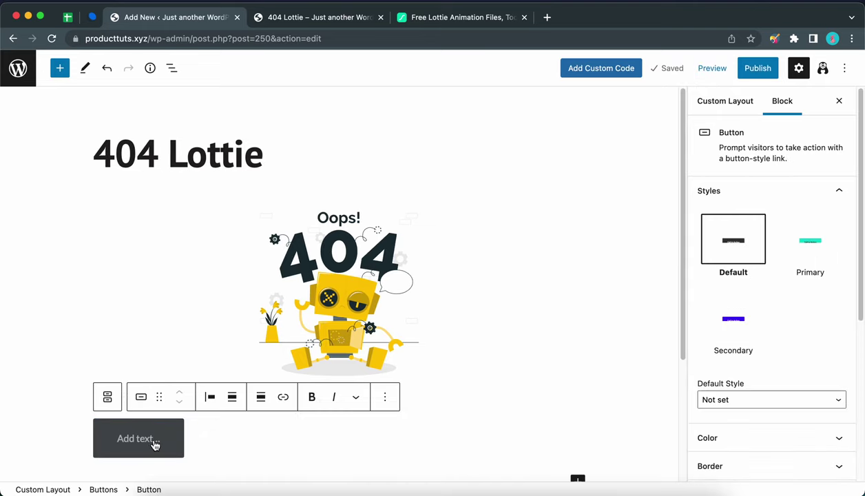
type("Go Home")
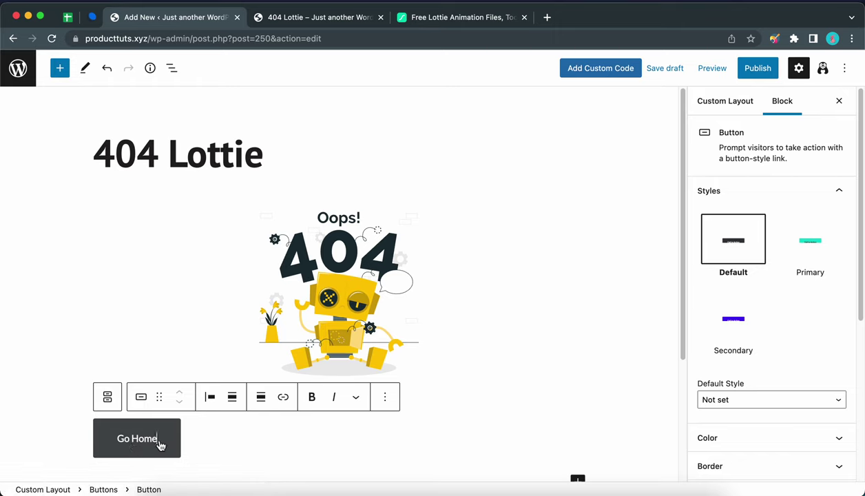
left_click(266, 402)
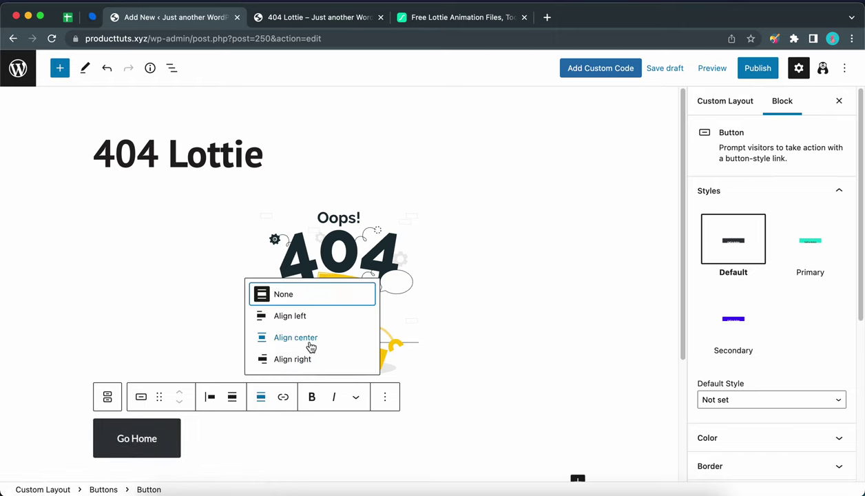
left_click(295, 337)
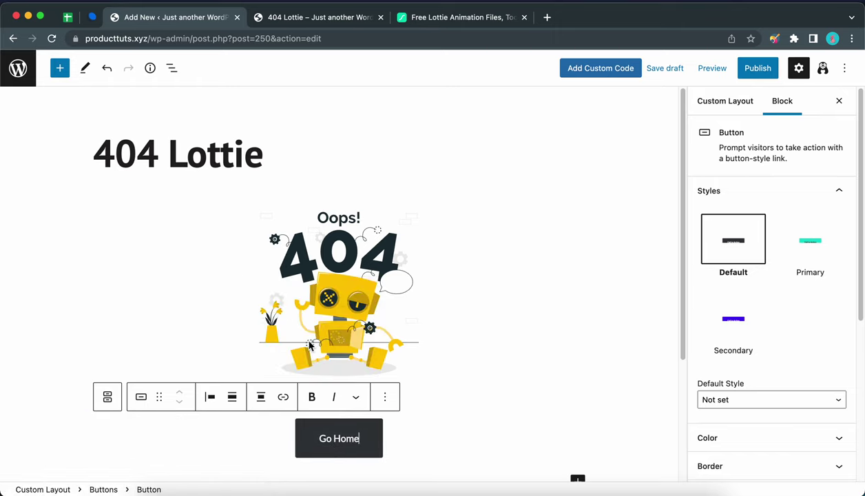
Step: Link the Go Home button to the site's home address, producttuts.xyz
left_click(282, 399)
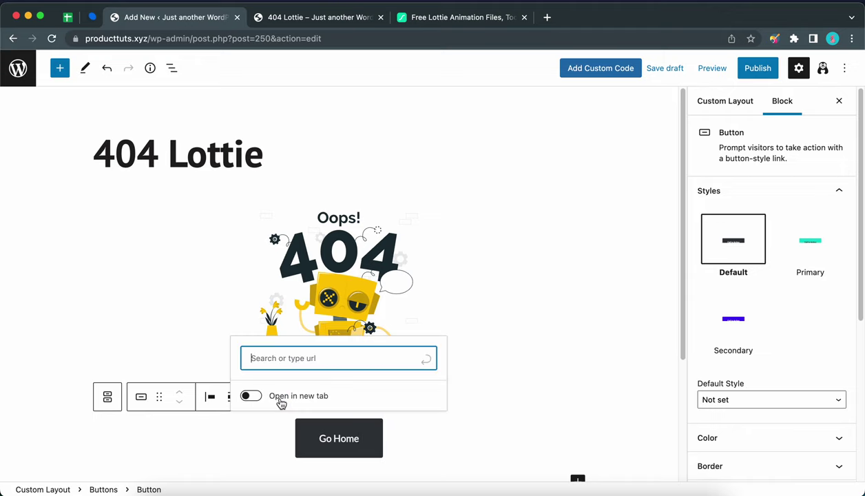
left_click(156, 40)
left_click(163, 40)
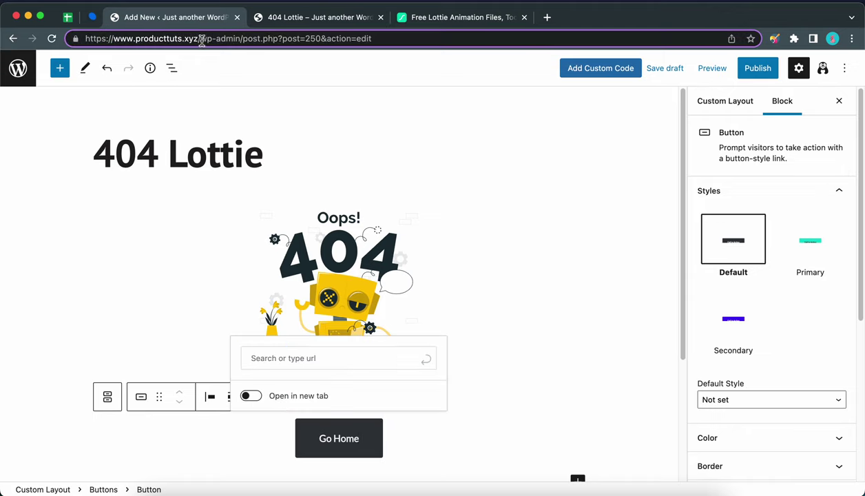
left_click_drag(201, 39, 104, 40)
right_click(121, 38)
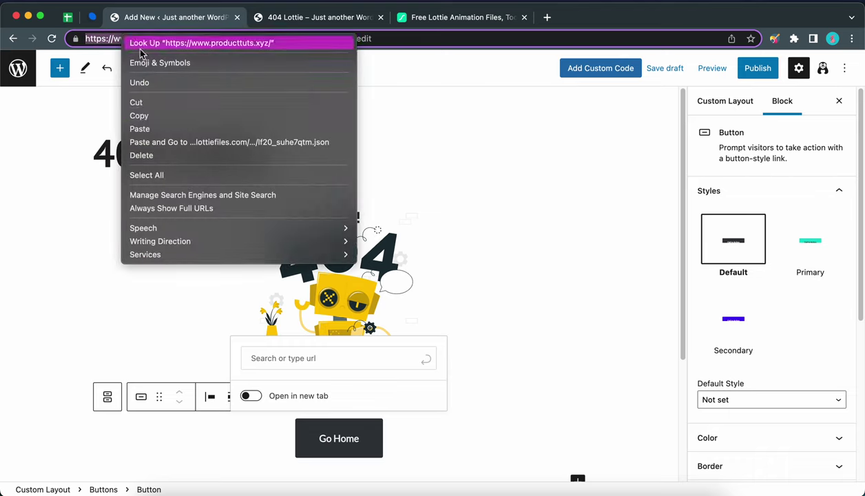
left_click(153, 117)
left_click(272, 360)
right_click(272, 359)
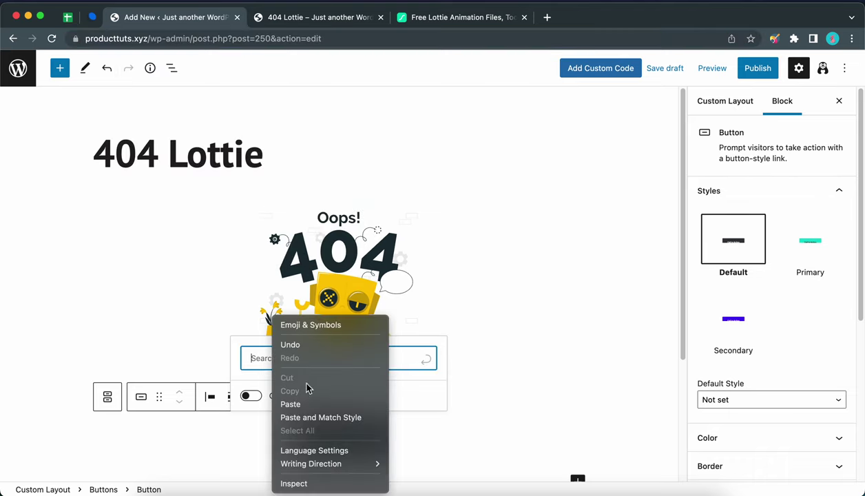
left_click(305, 401)
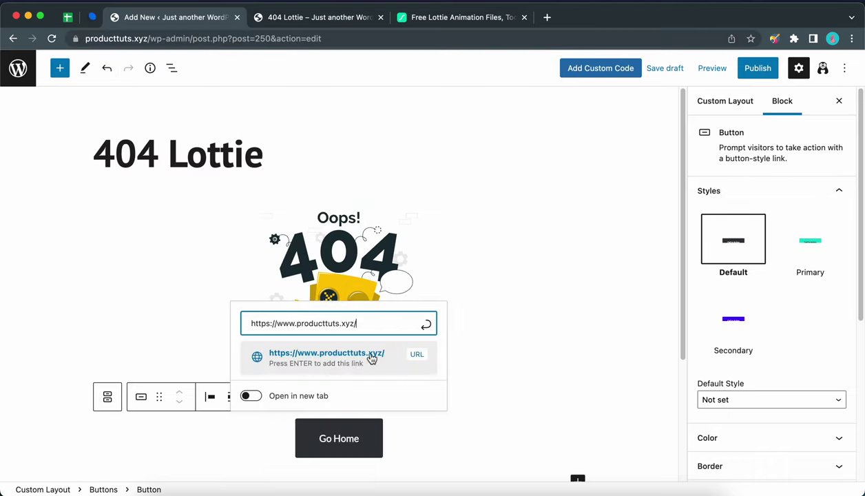
left_click(426, 323)
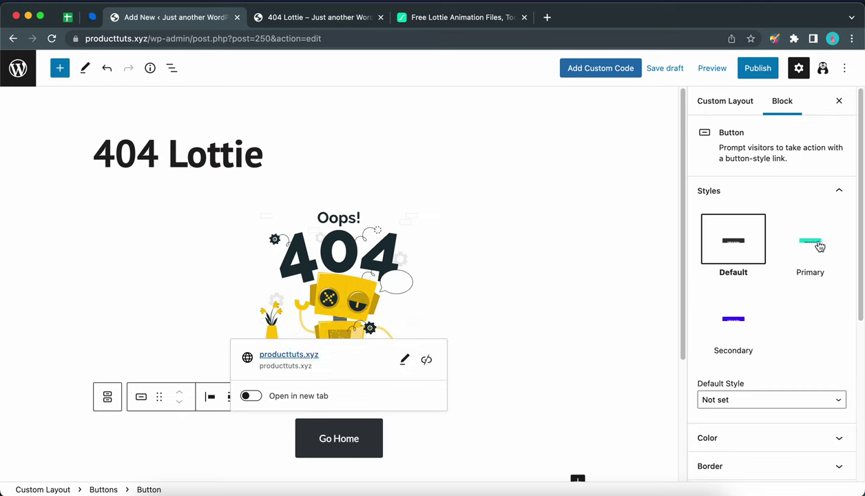
Step: Give the Go Home button the teal Primary style and check it in a new-tab preview
left_click(819, 246)
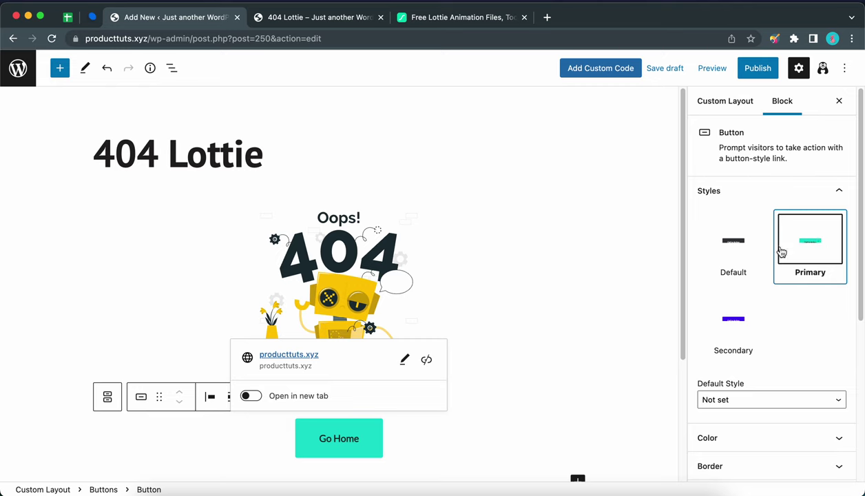
left_click(582, 364)
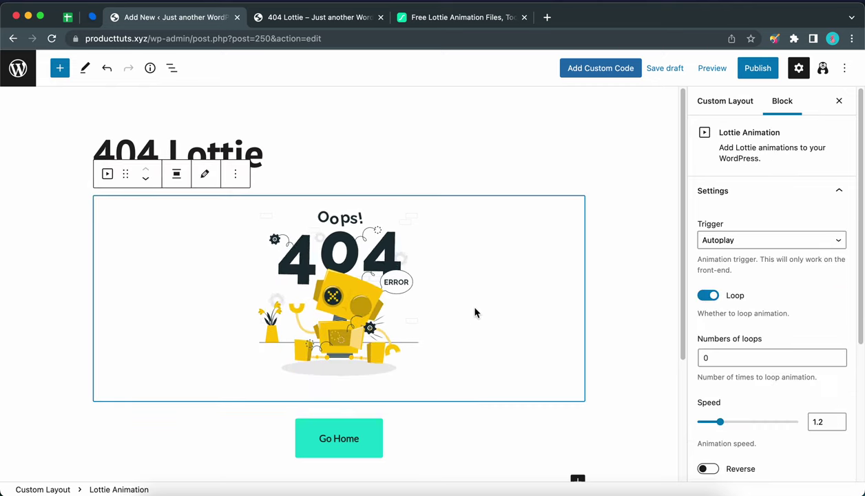
scroll(475, 312, "down", 2)
left_click(703, 72)
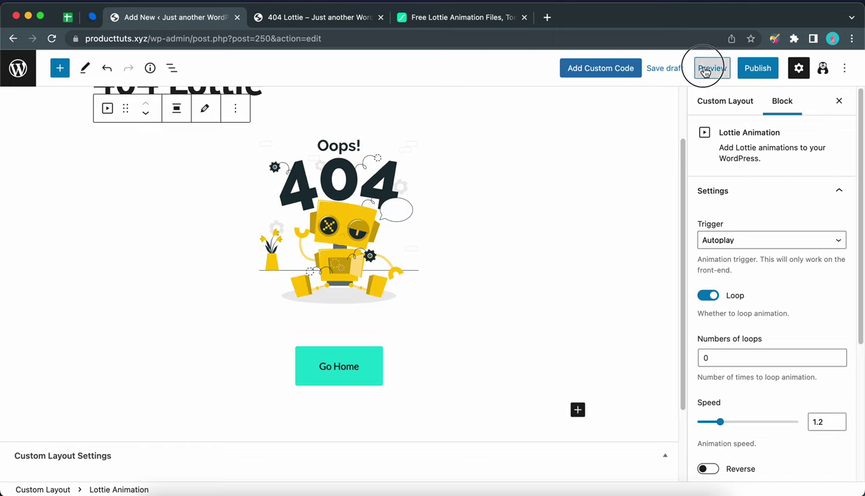
left_click(643, 176)
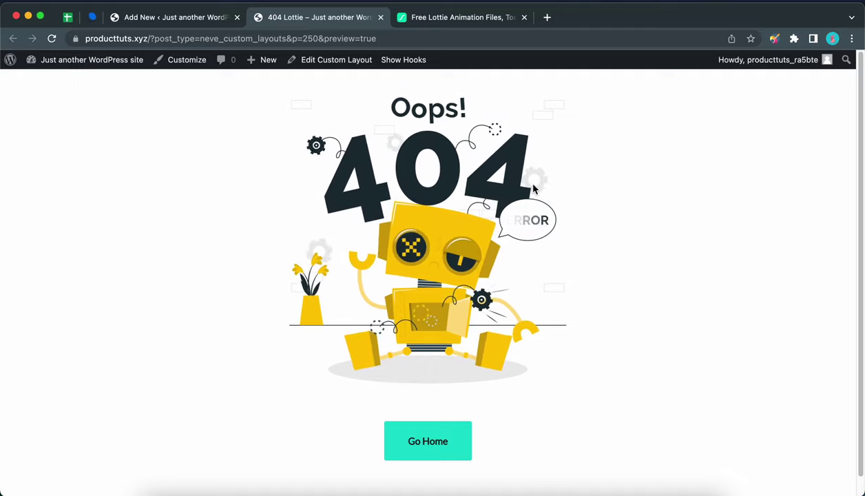
left_click(202, 21)
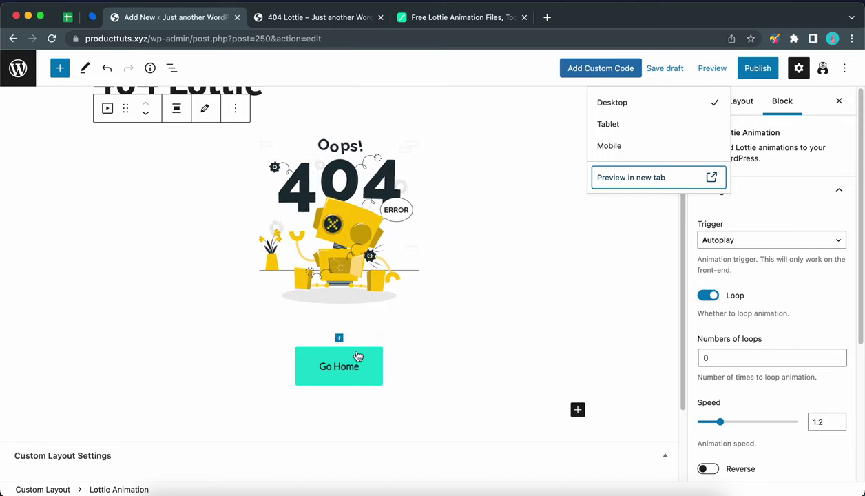
Step: Add a paragraph above the Go Home button reading 'The page you are looking for no longer exists'
left_click(338, 338)
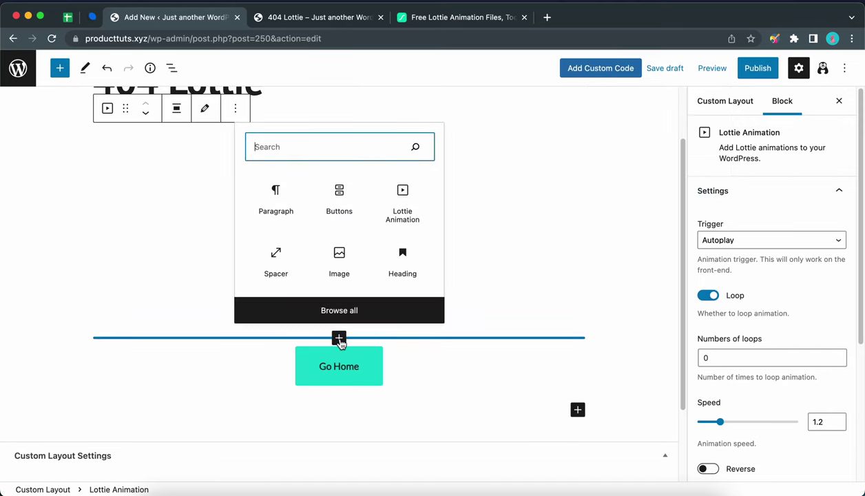
left_click(291, 213)
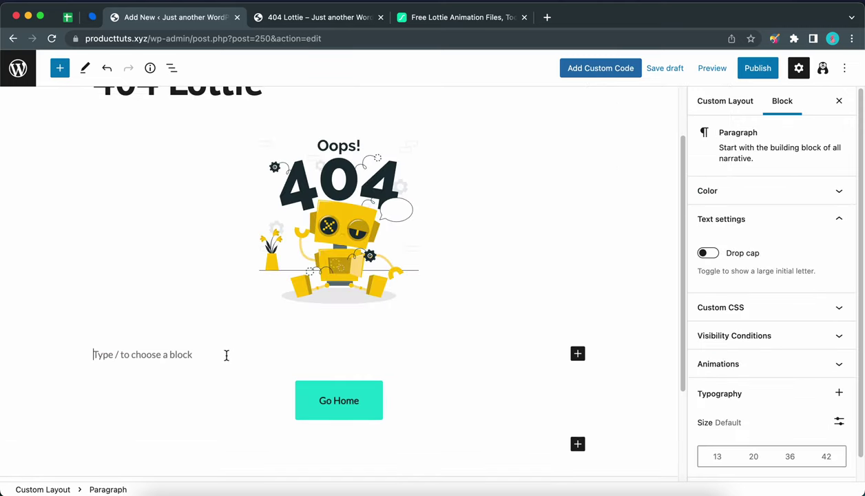
scroll(224, 355, "up", 2)
type("The pa")
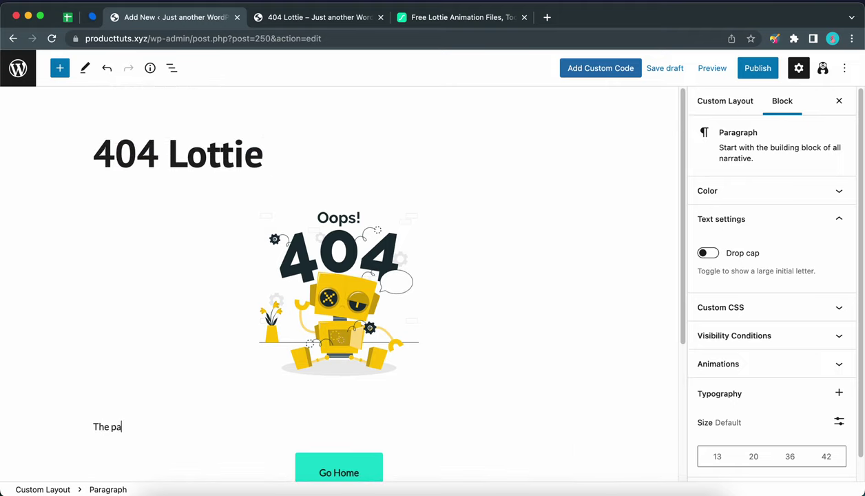
type("ge you are looki")
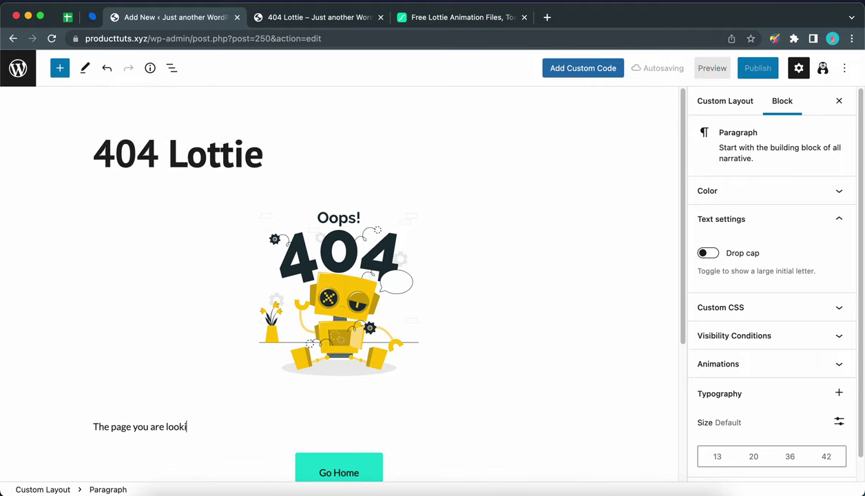
type("ng for no longer exists")
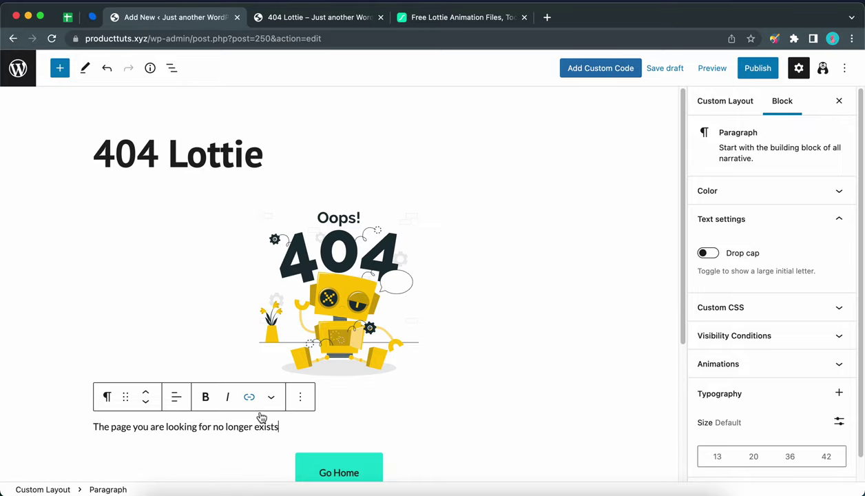
Step: Centre the message paragraph, clear its text, then delete the empty paragraph block
left_click(176, 397)
left_click(247, 457)
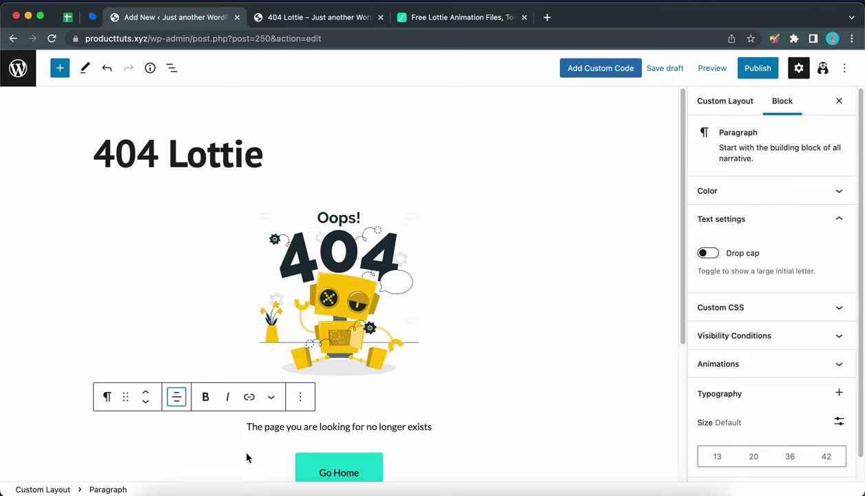
triple_click(384, 428)
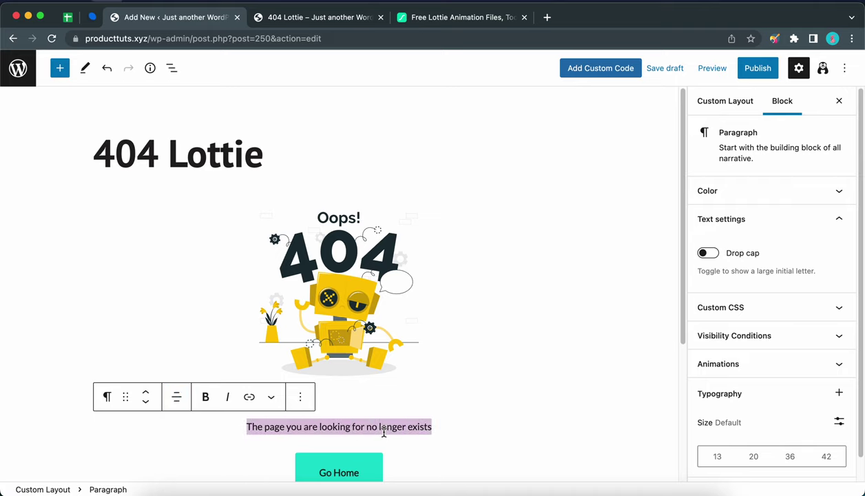
key("BackSpace")
left_click(445, 407)
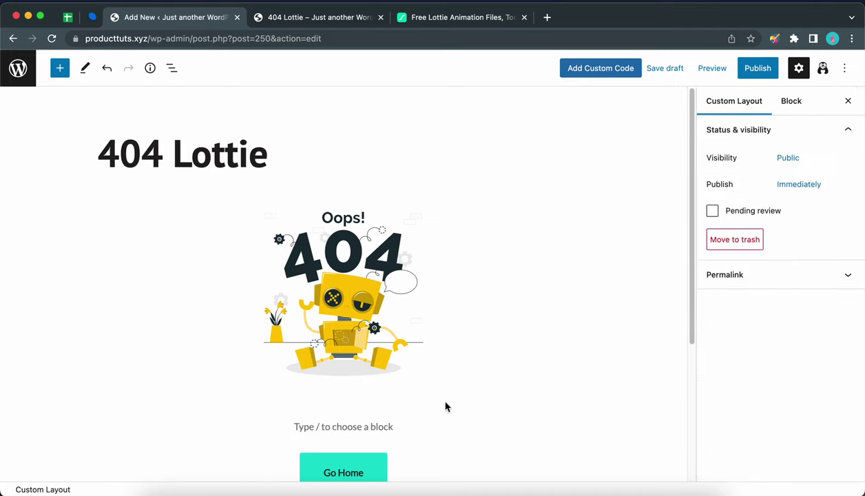
left_click(344, 427)
left_click(300, 398)
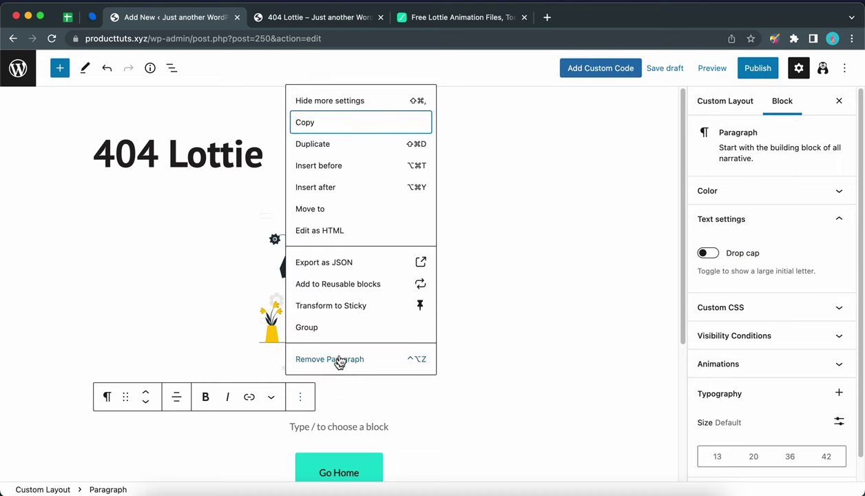
left_click(337, 359)
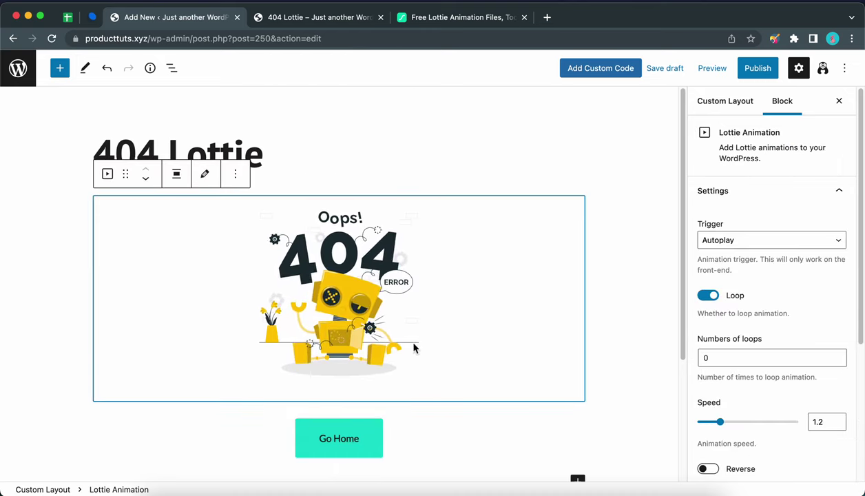
Step: Set the custom layout's Layout location to 404 Page
scroll(432, 295, "down", 3)
scroll(432, 295, "down", 1)
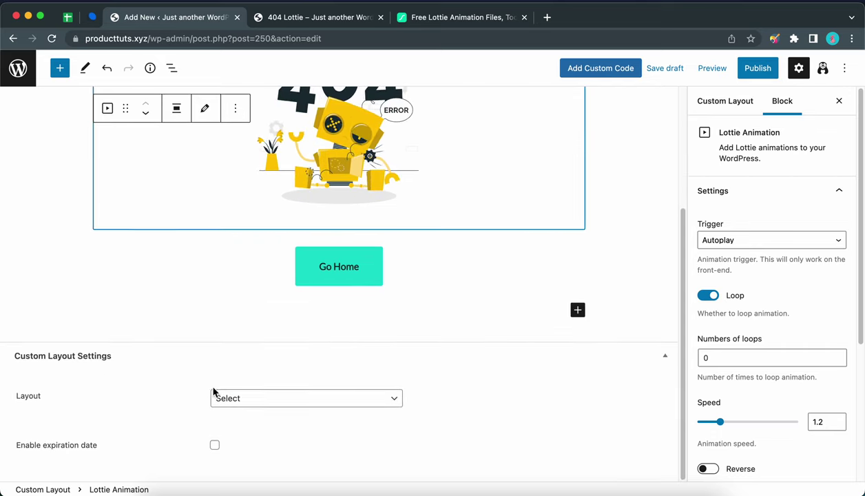
left_click(281, 401)
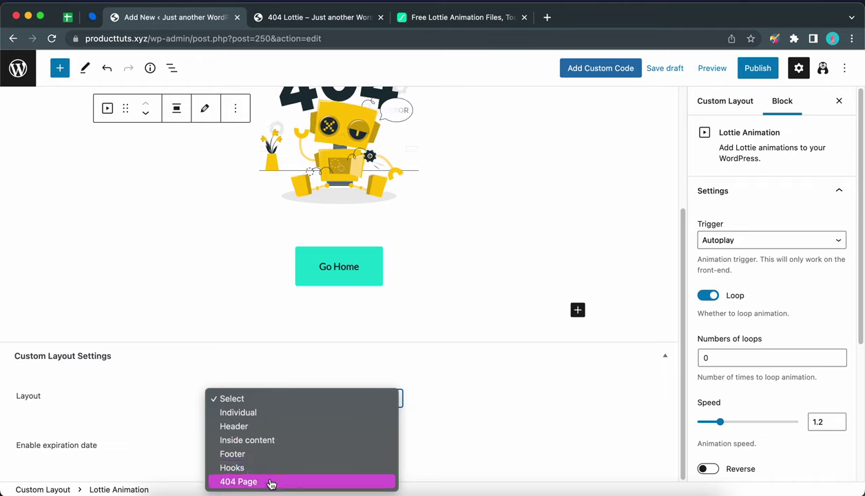
left_click(272, 482)
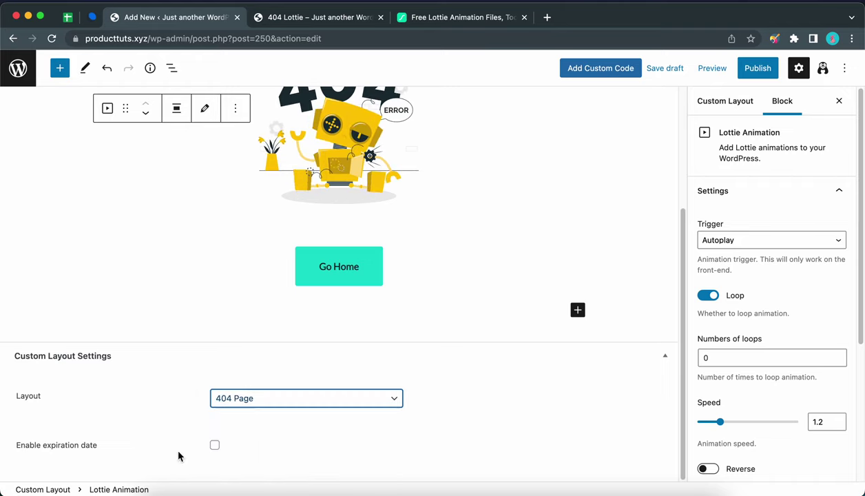
Step: Publish the 404 Lottie custom layout, confirming in the pre-publish panel
scroll(433, 442, "up", 5)
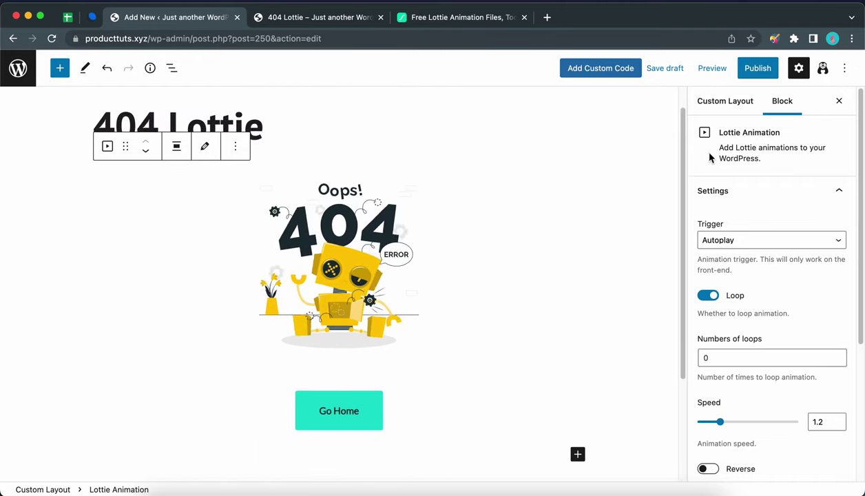
left_click(763, 72)
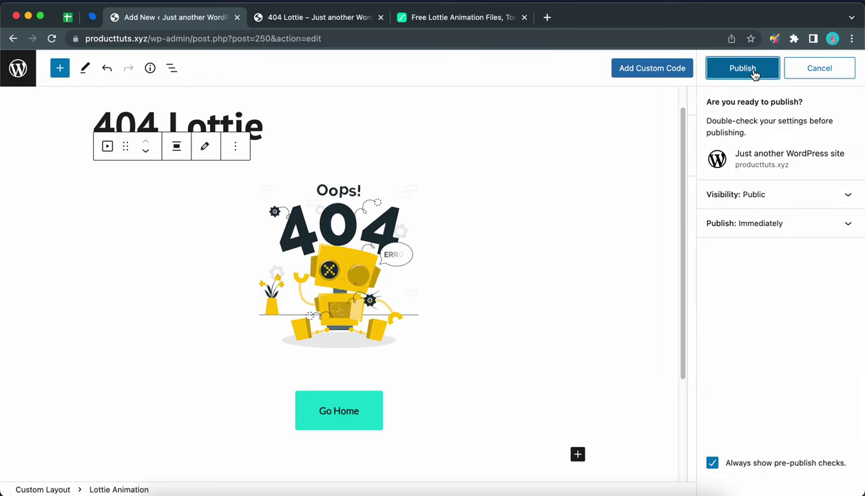
left_click(766, 72)
Step: Paste and visit the site's address in a new browser tab
key("super+t")
right_click(516, 34)
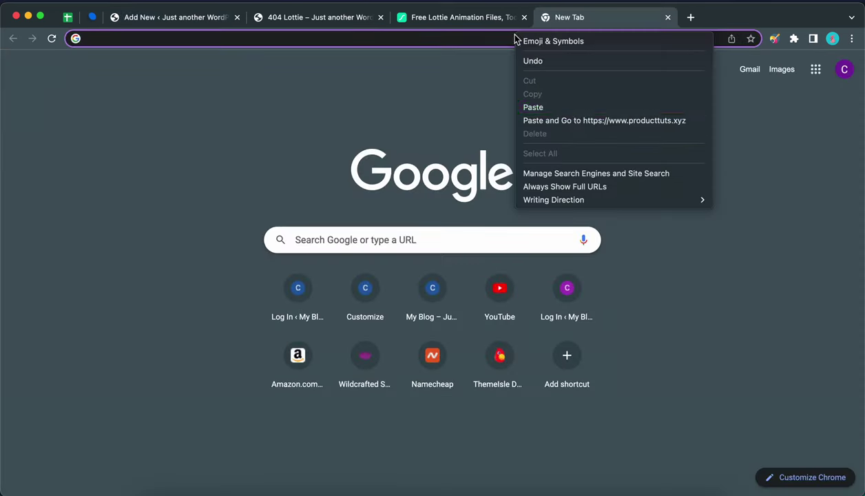
left_click(548, 120)
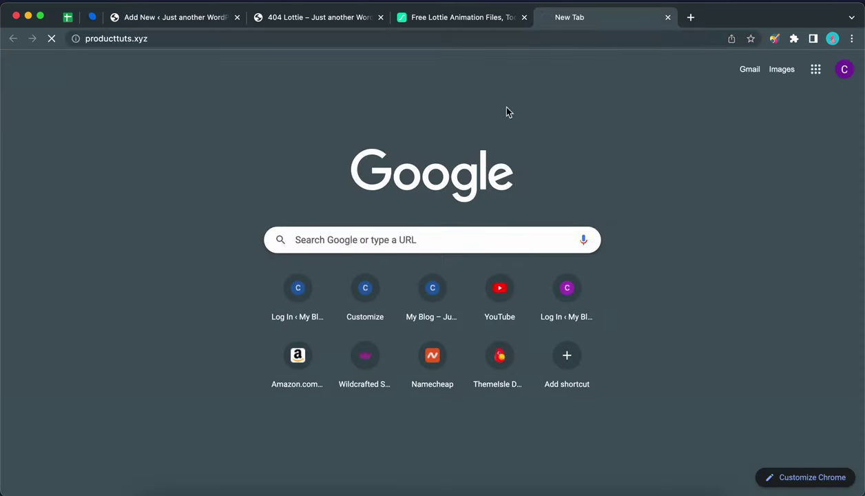
Step: Append /iiiiii to the site address and view the resulting robot 404 page
left_click(209, 39)
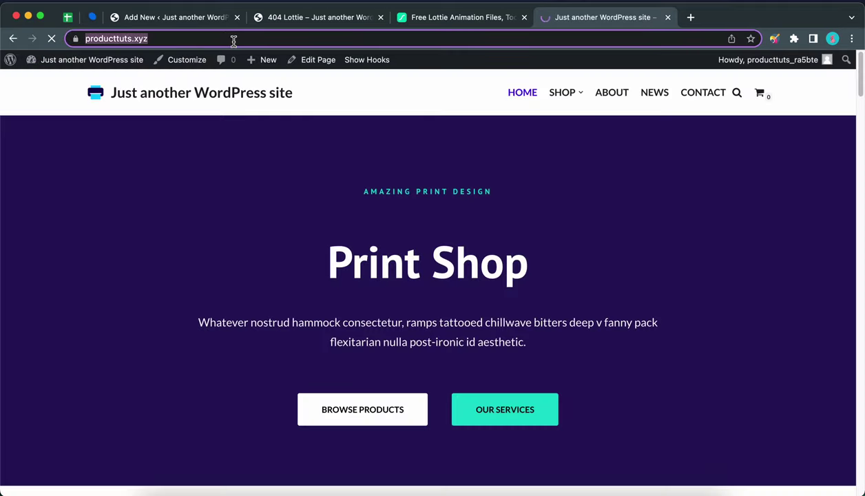
left_click(233, 40)
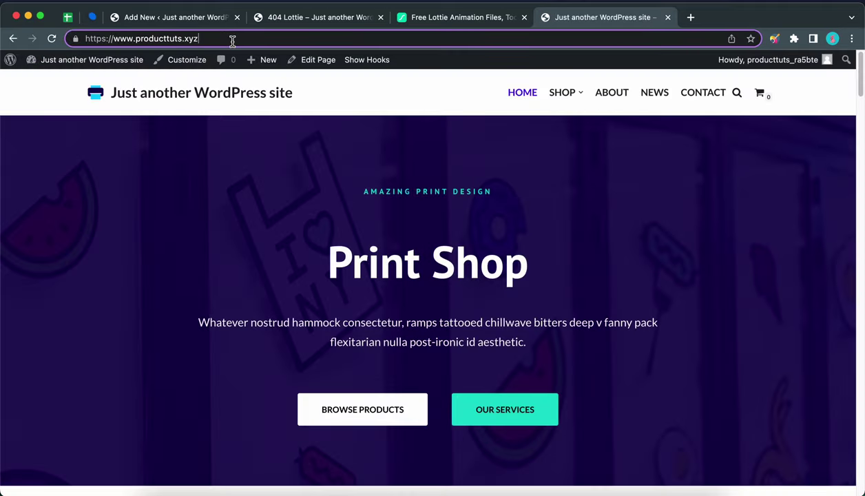
type("/iiii")
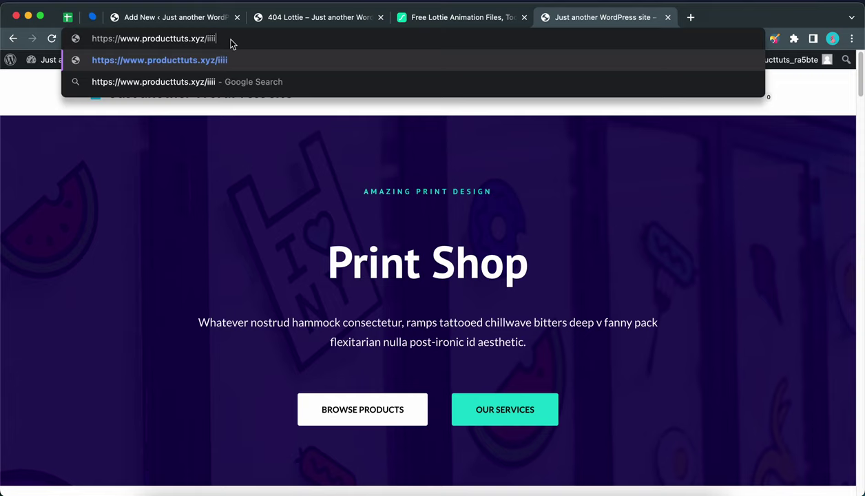
type("ii")
key("Return")
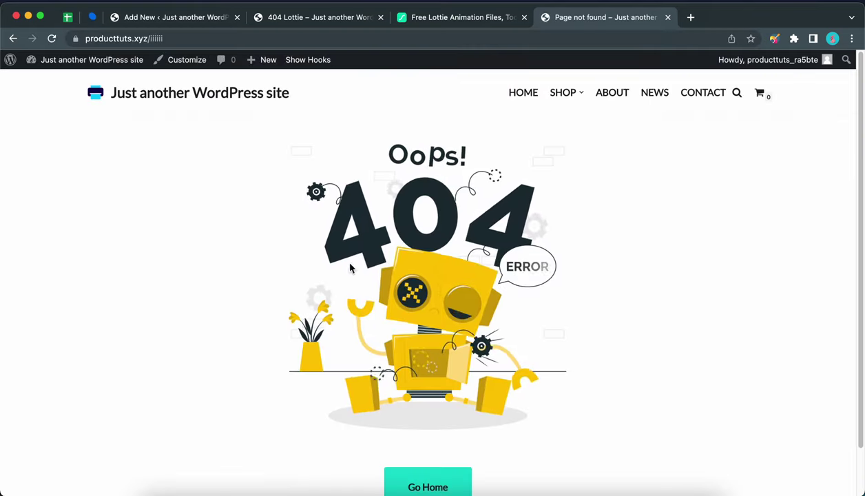
scroll(438, 250, "down", 1)
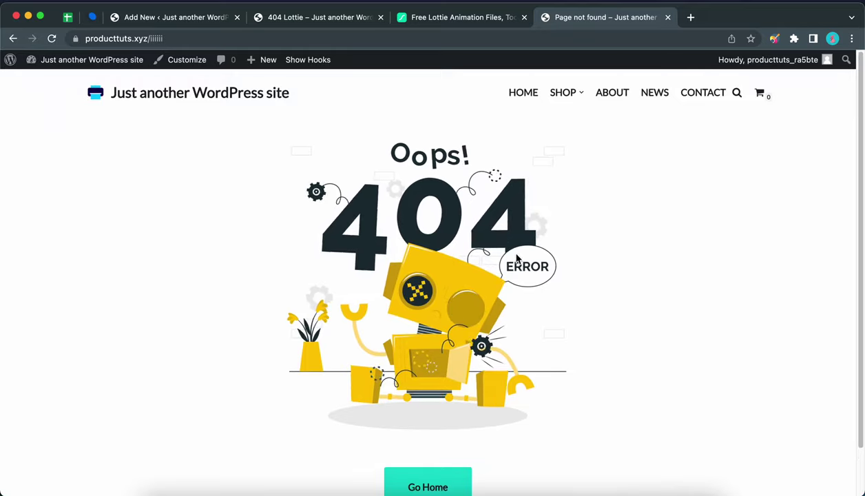
scroll(454, 444, "down", 2)
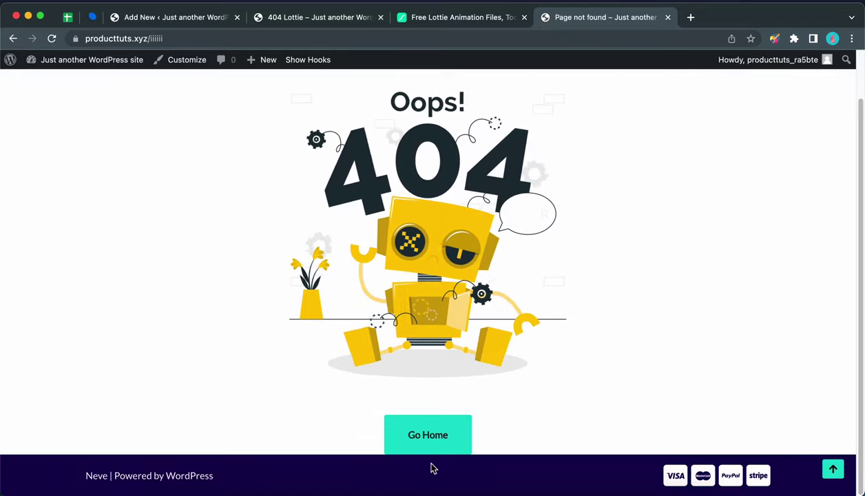
scroll(442, 369, "up", 3)
Step: Add a Spacer block below the Go Home button with a height of 50 px
left_click(316, 17)
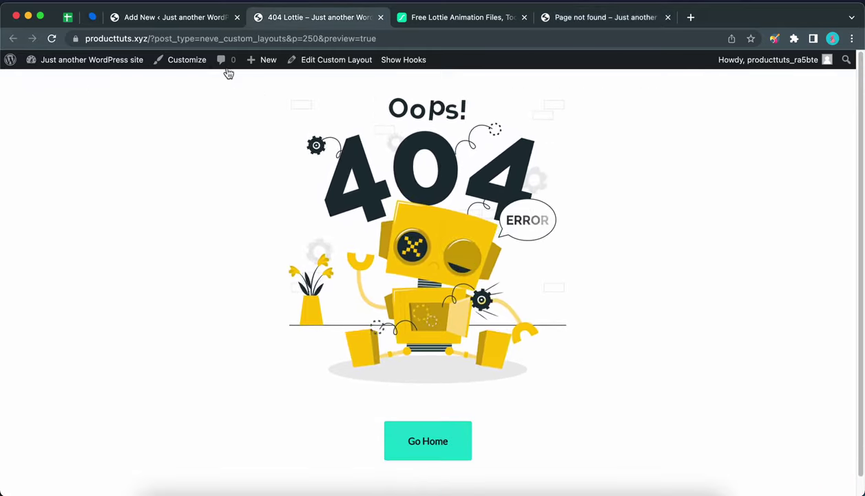
left_click(203, 18)
scroll(416, 259, "down", 3)
scroll(407, 289, "up", 3)
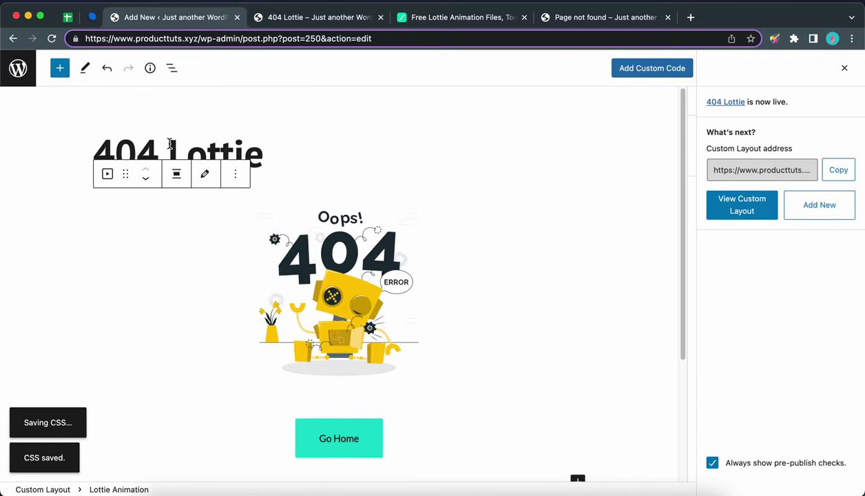
scroll(471, 353, "down", 2)
scroll(471, 353, "down", 3)
left_click(576, 337)
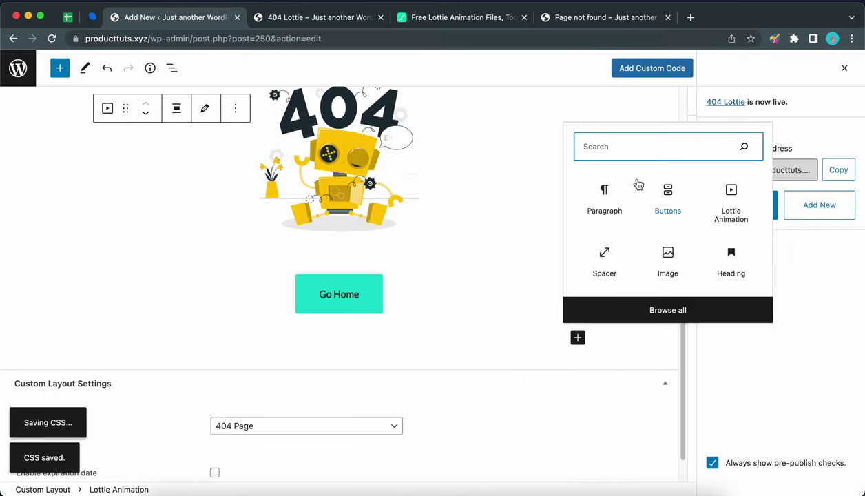
left_click(605, 260)
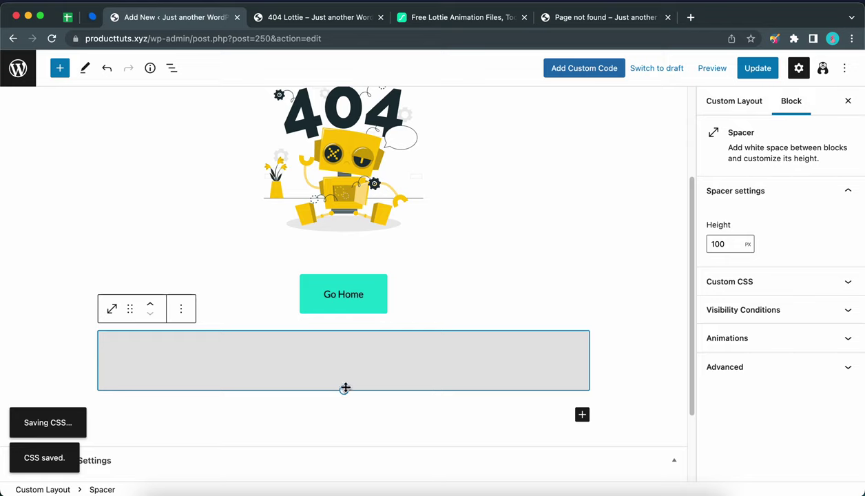
left_click_drag(344, 387, 344, 383)
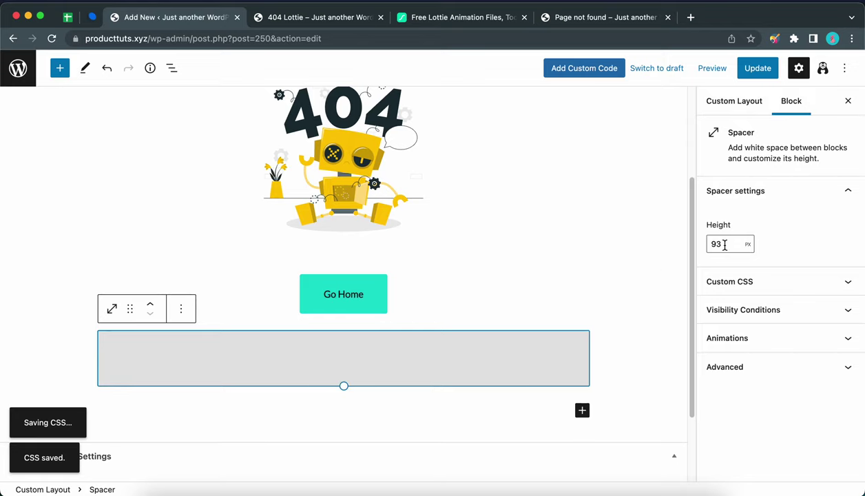
left_click_drag(725, 245, 708, 244)
type("50")
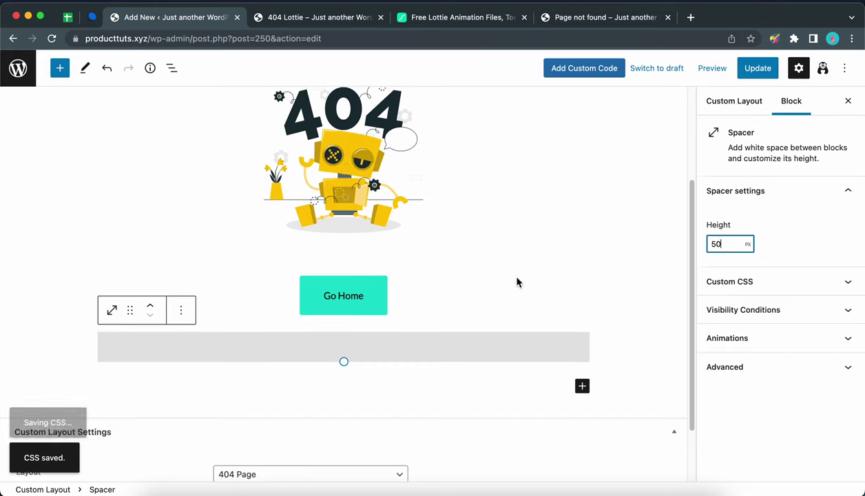
scroll(513, 279, "up", 2)
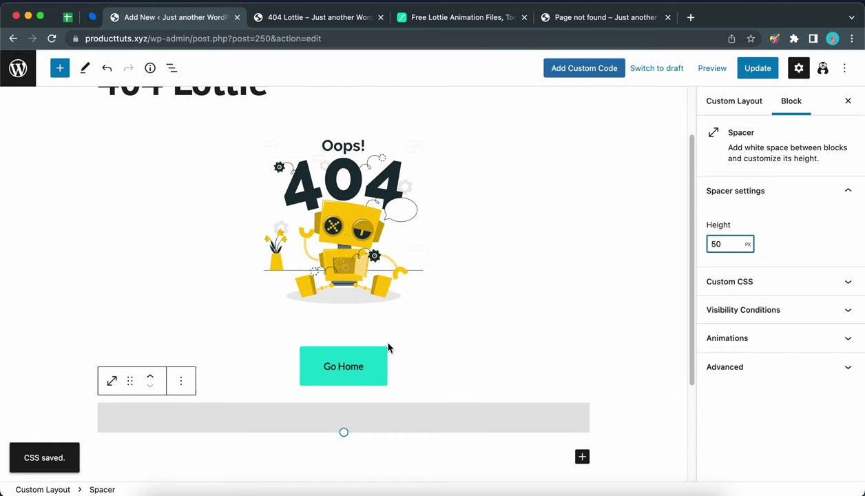
Step: Set the Lottie animation block's width to 35% and update the layout
left_click(340, 229)
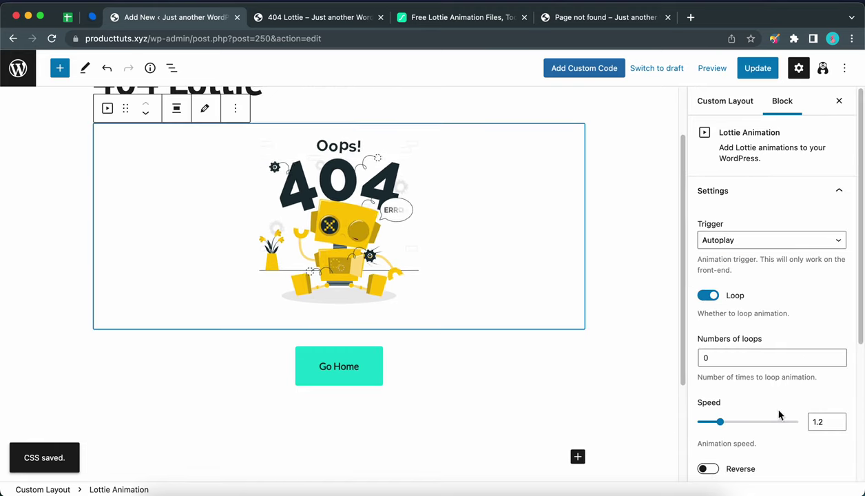
scroll(779, 413, "down", 2)
left_click_drag(714, 453, 689, 453)
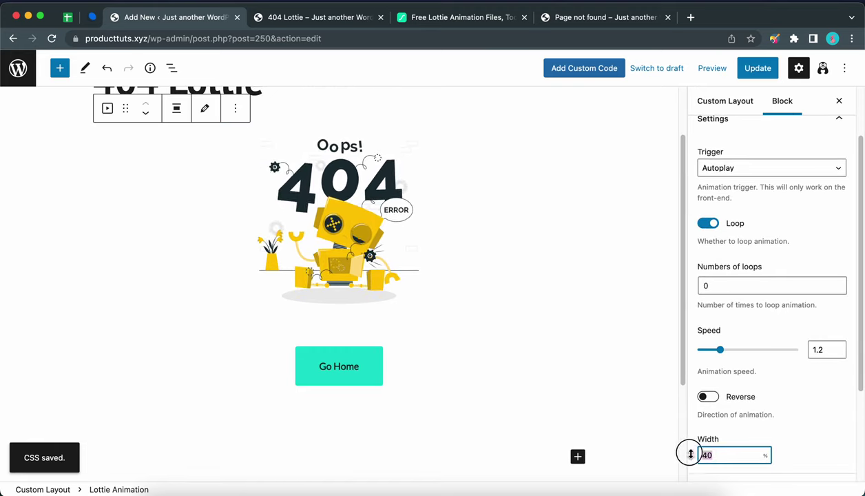
type("35")
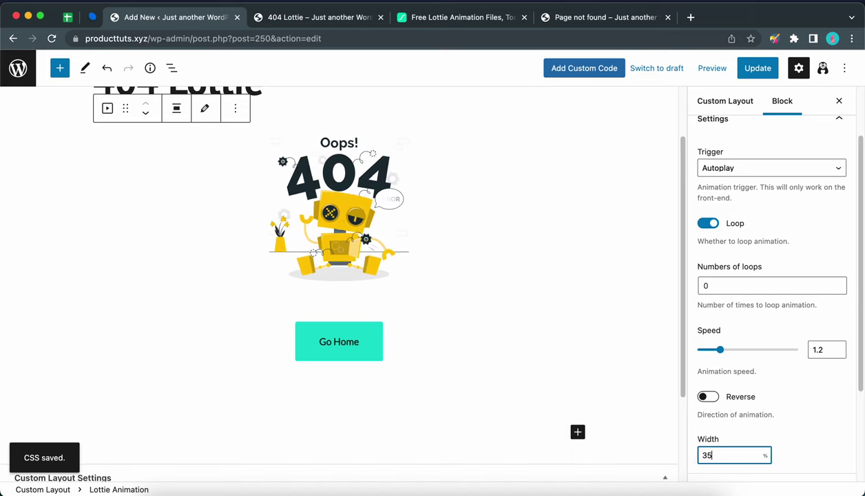
left_click(754, 70)
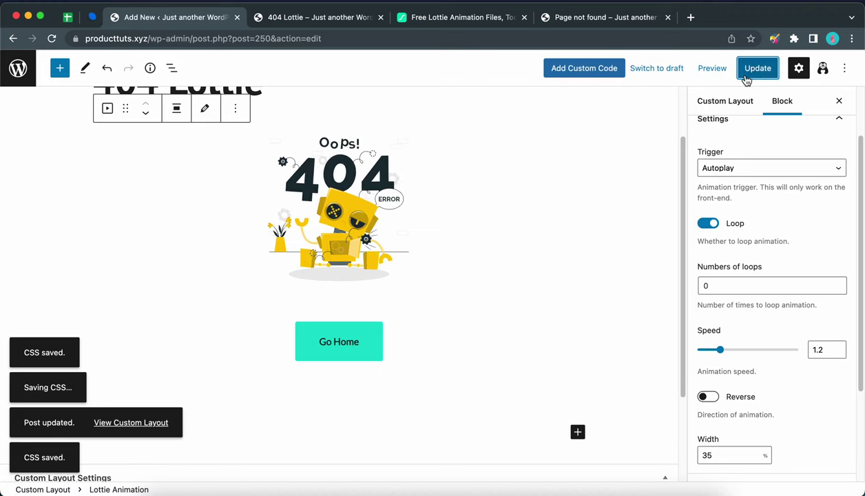
Step: Reload the live 404 page, follow Go Home, and browse the Print Shop home page
left_click(582, 19)
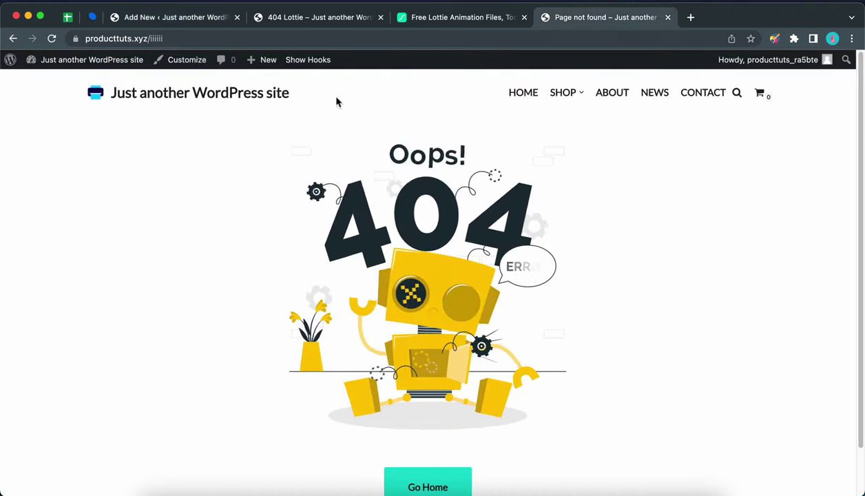
left_click(52, 39)
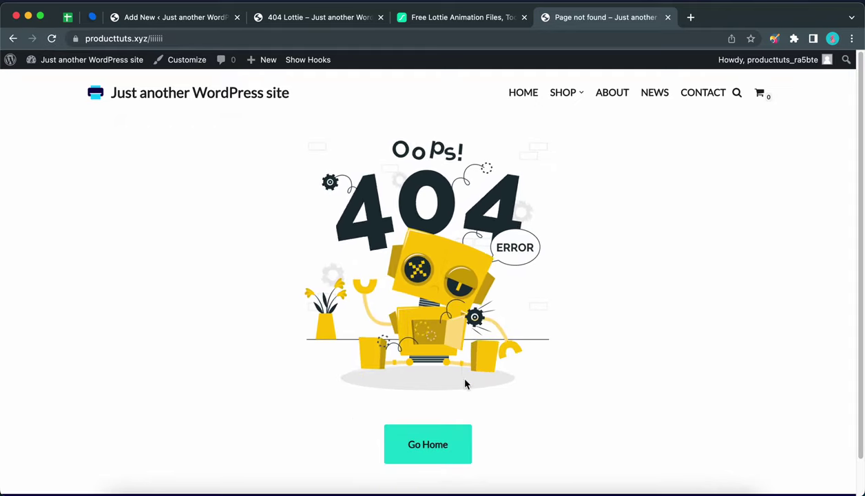
left_click(447, 455)
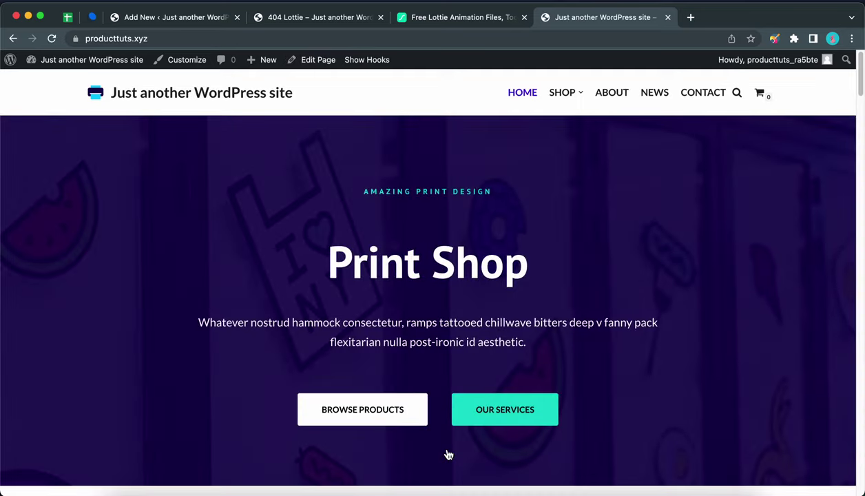
scroll(461, 358, "down", 3)
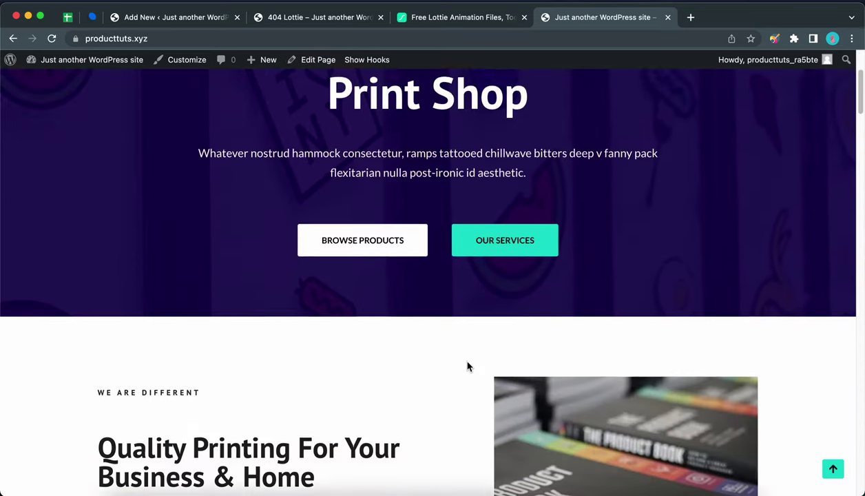
scroll(466, 366, "down", 6)
scroll(467, 366, "up", 1)
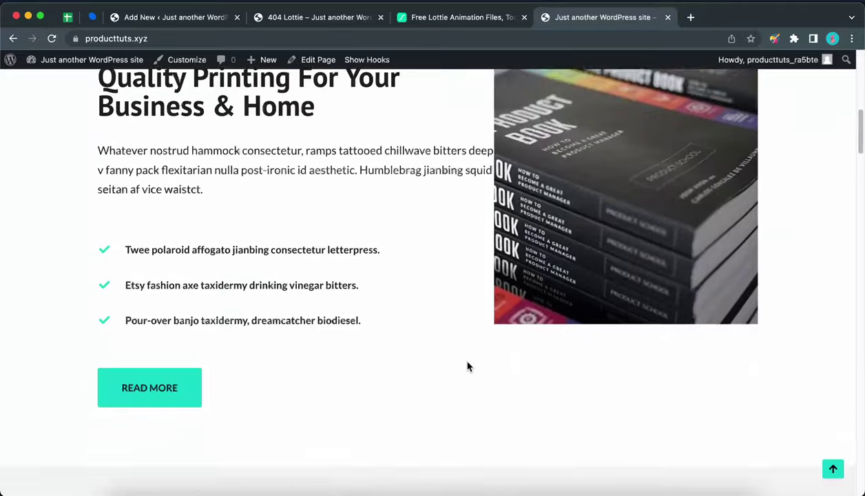
scroll(466, 366, "up", 2)
scroll(462, 367, "up", 8)
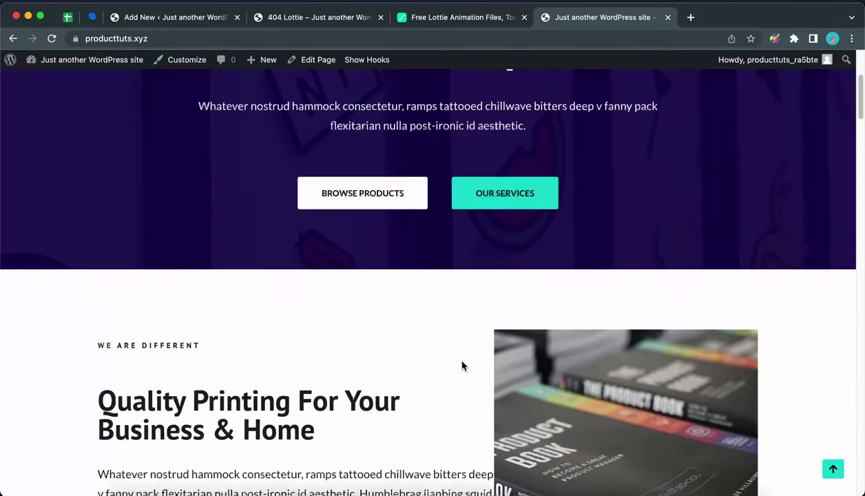